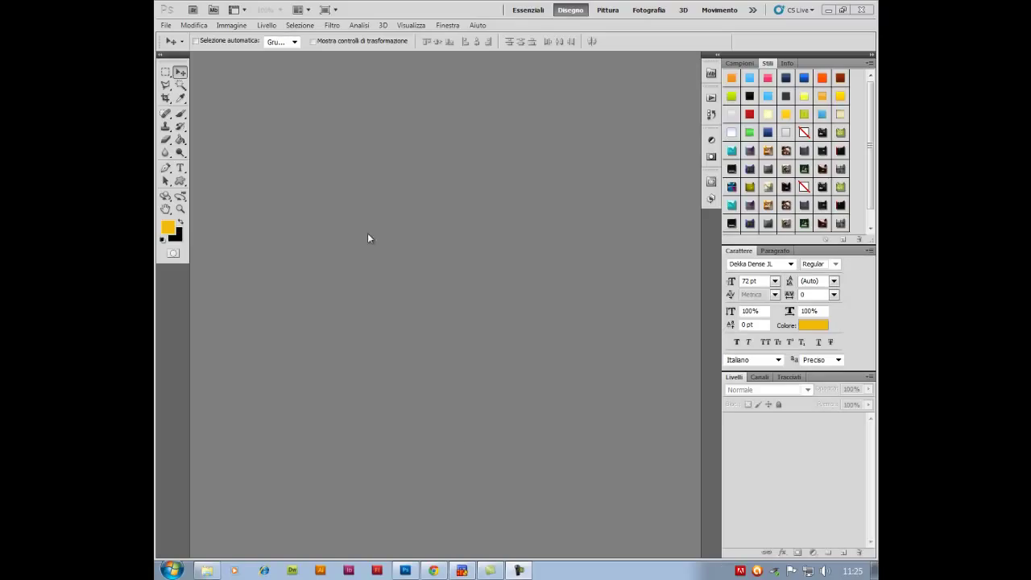
# - Create a new blank white 640 x 480 px document from the preset sizes
pyautogui.click(166, 25)
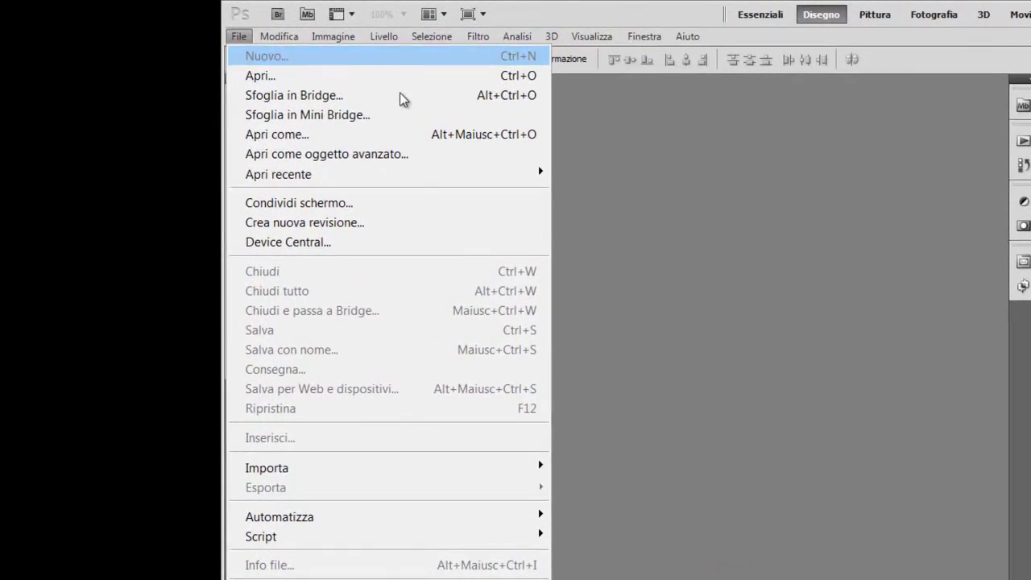
pyautogui.click(184, 35)
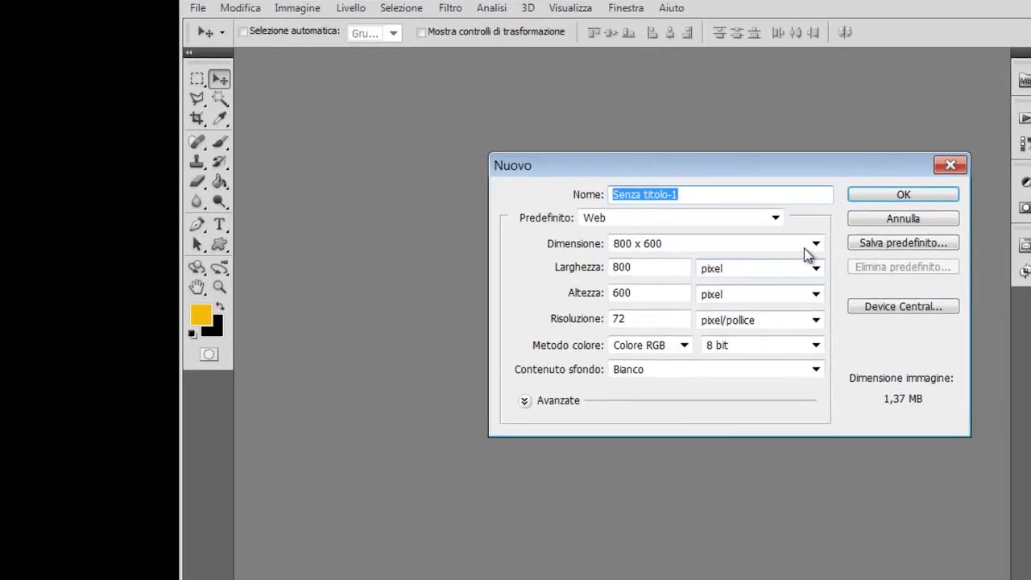
pyautogui.click(825, 261)
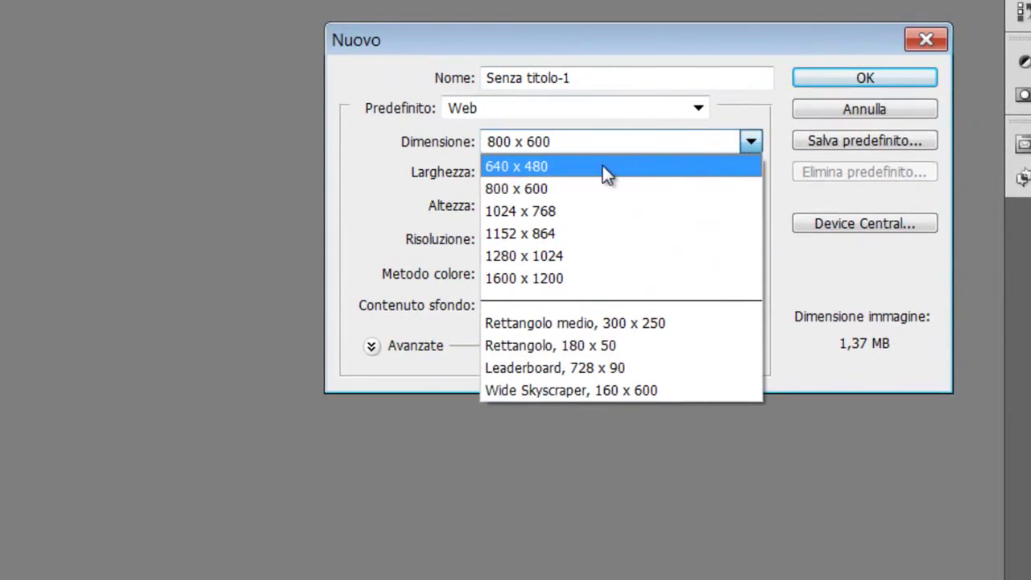
pyautogui.click(603, 165)
pyautogui.click(856, 81)
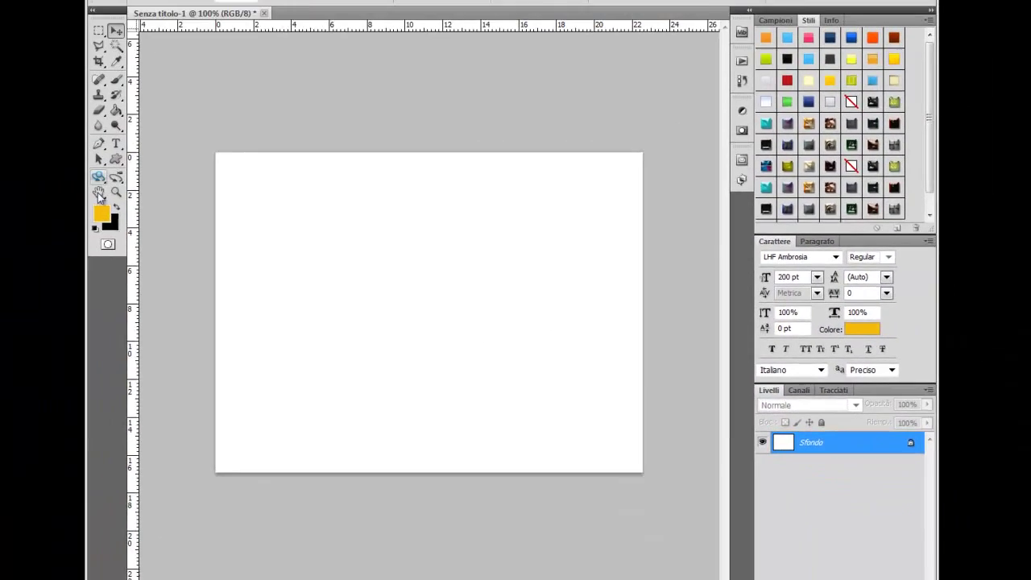
# - Set the foreground colour to vivid red #fd1d06 in the Color Picker
pyautogui.click(170, 231)
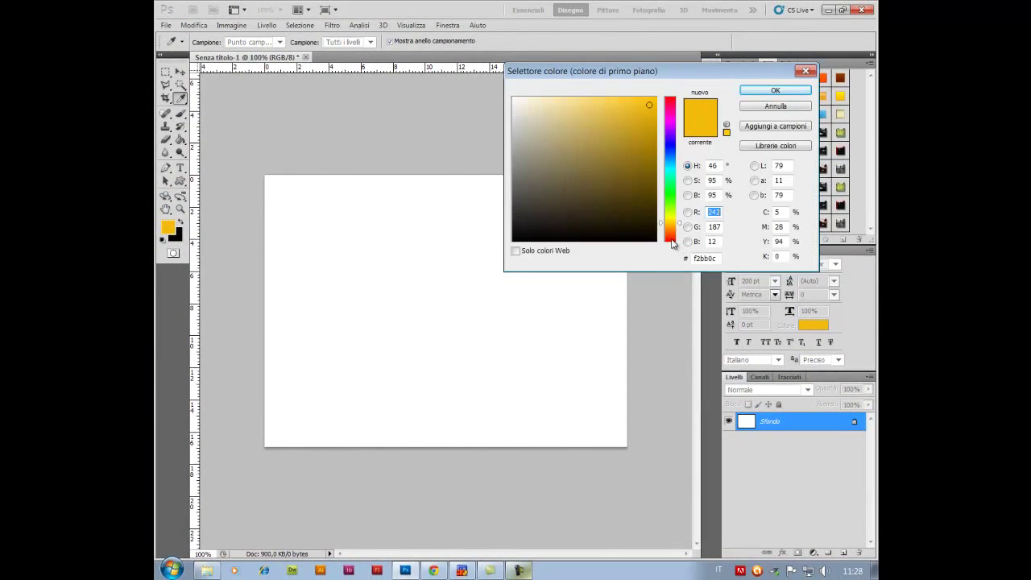
pyautogui.click(671, 239)
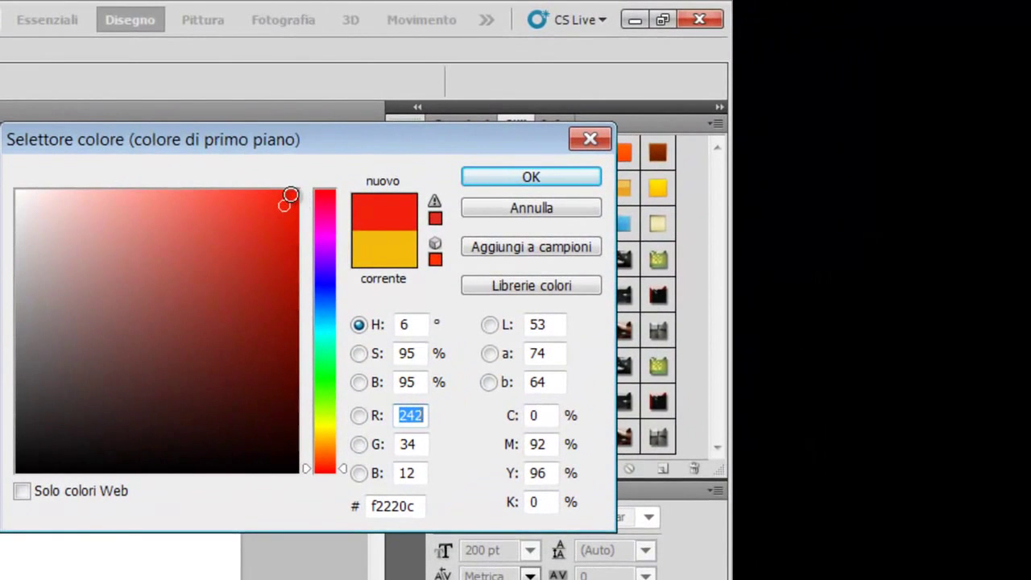
pyautogui.click(327, 301)
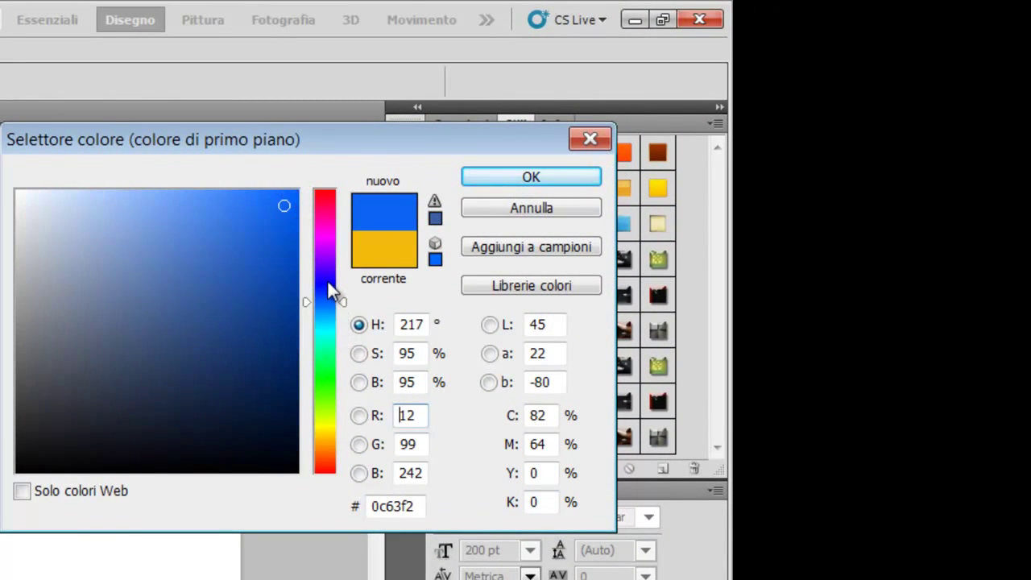
pyautogui.click(327, 282)
pyautogui.click(323, 470)
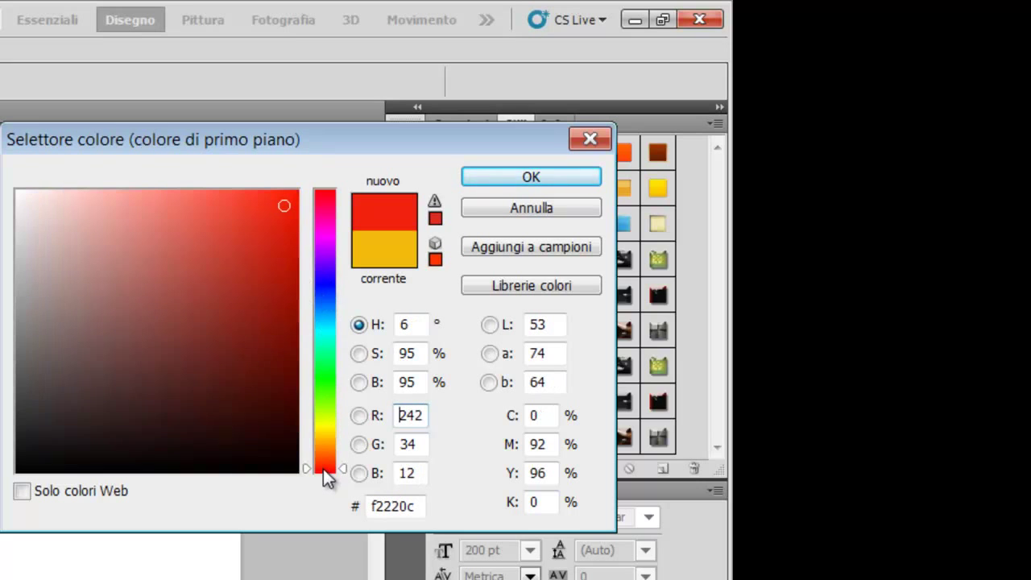
pyautogui.click(292, 192)
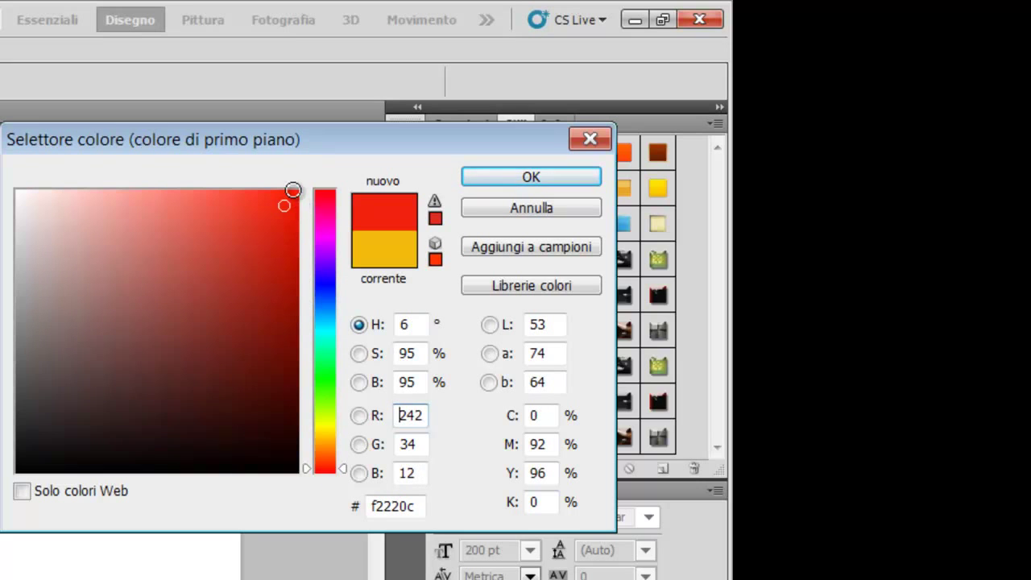
pyautogui.click(531, 178)
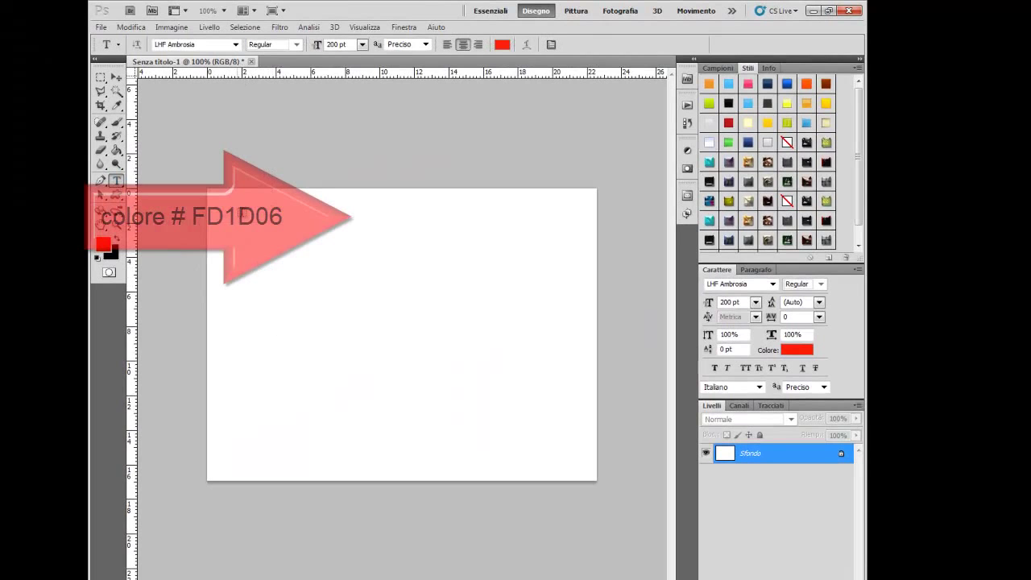
# - Add a red 'PSD' text layer in the LHF American Sans font across the canvas centre
pyautogui.click(255, 273)
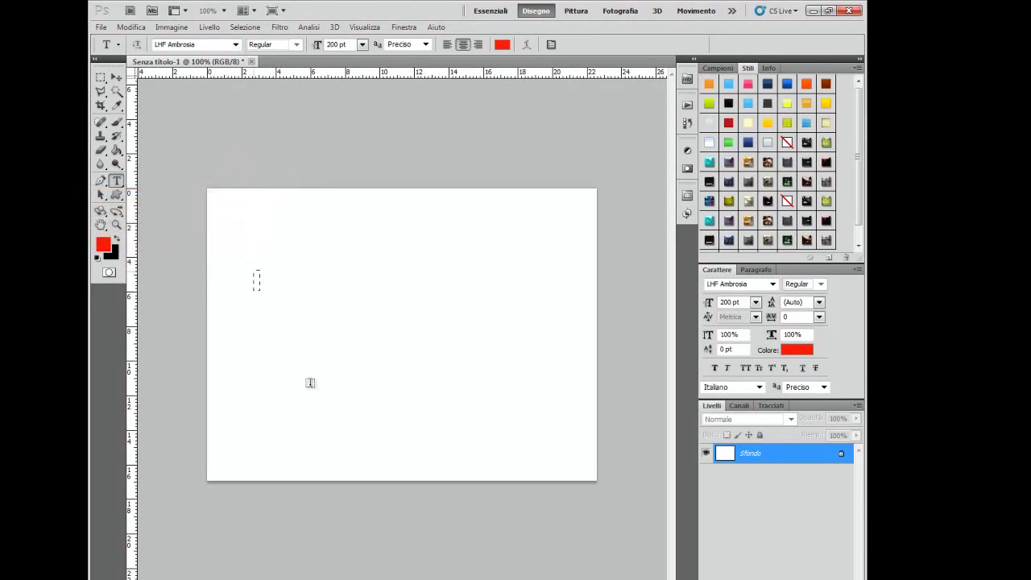
pyautogui.moveTo(310, 383); pyautogui.dragTo(566, 442)
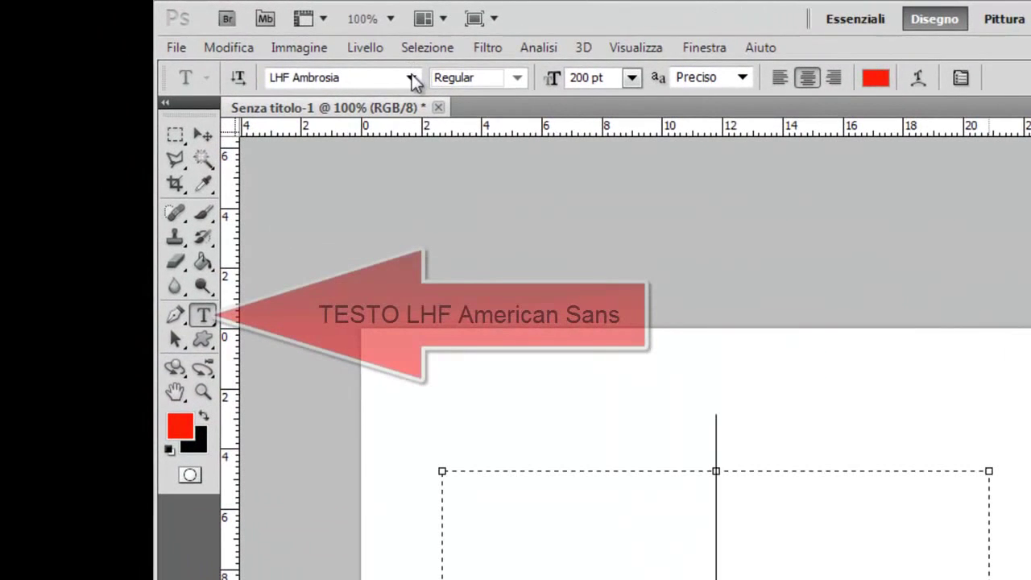
pyautogui.click(246, 46)
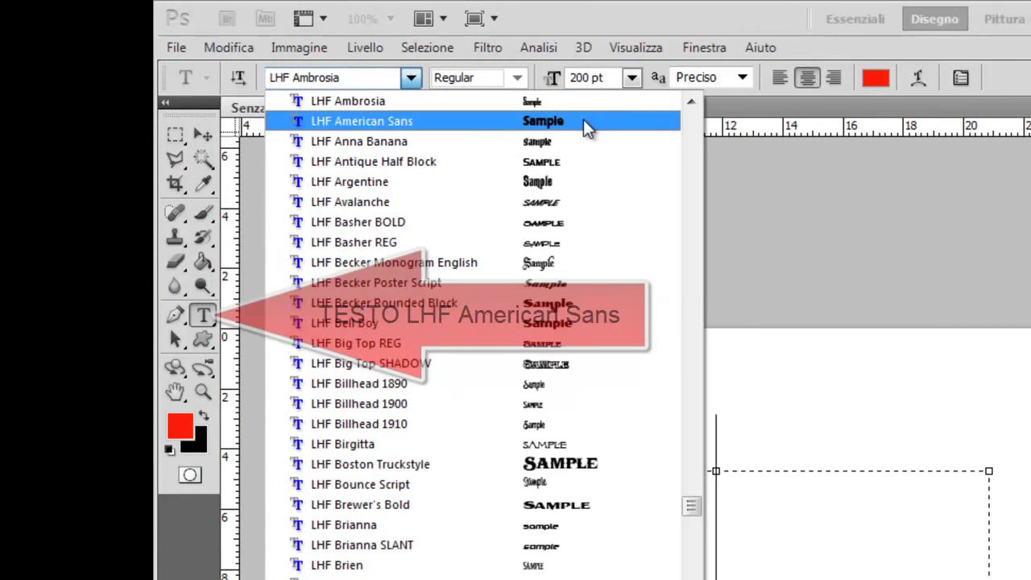
pyautogui.click(583, 120)
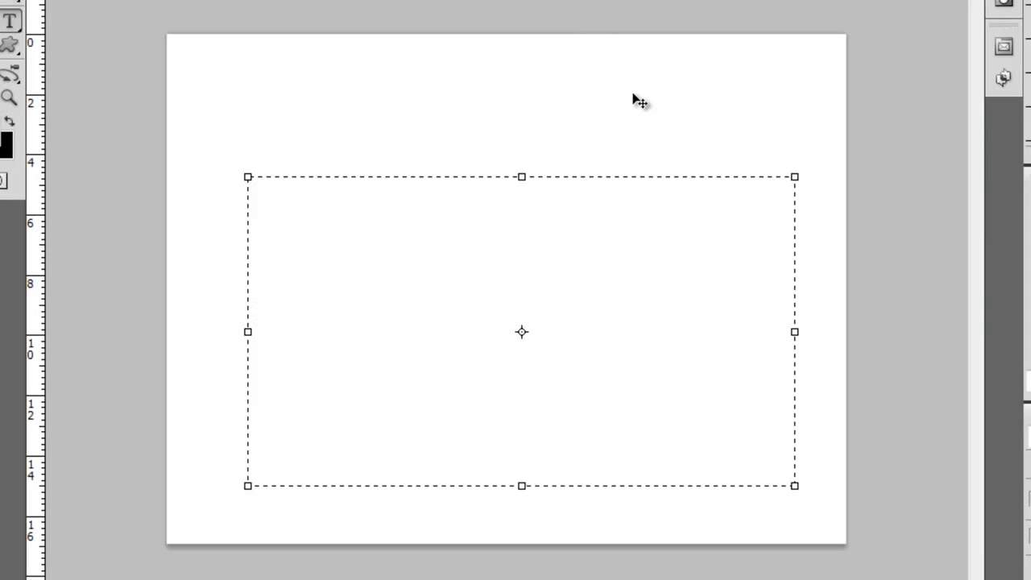
pyautogui.click(516, 295)
pyautogui.click(650, 121)
pyautogui.write('PSD')
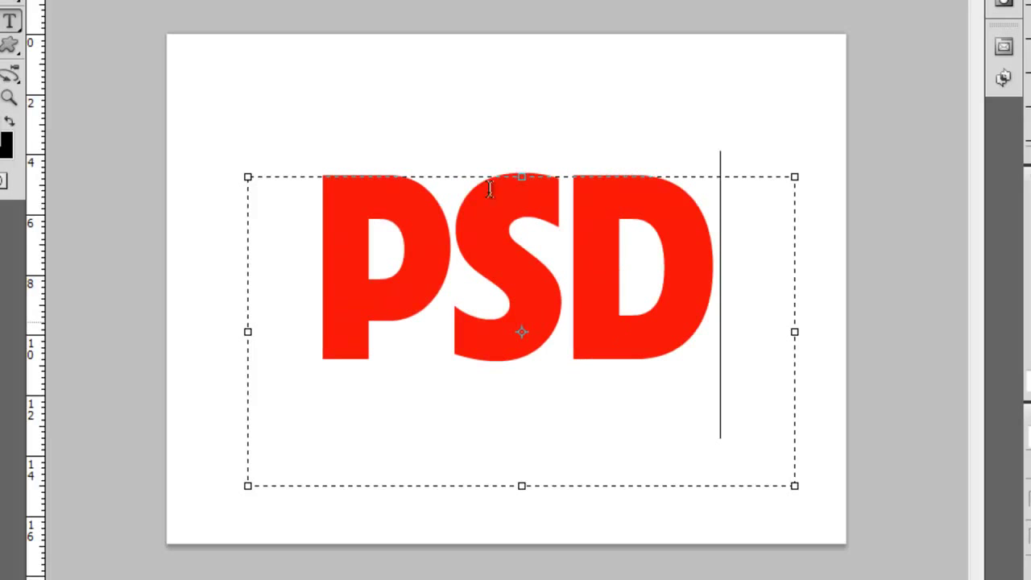
pyautogui.hotkey('ctrl', 'Return')
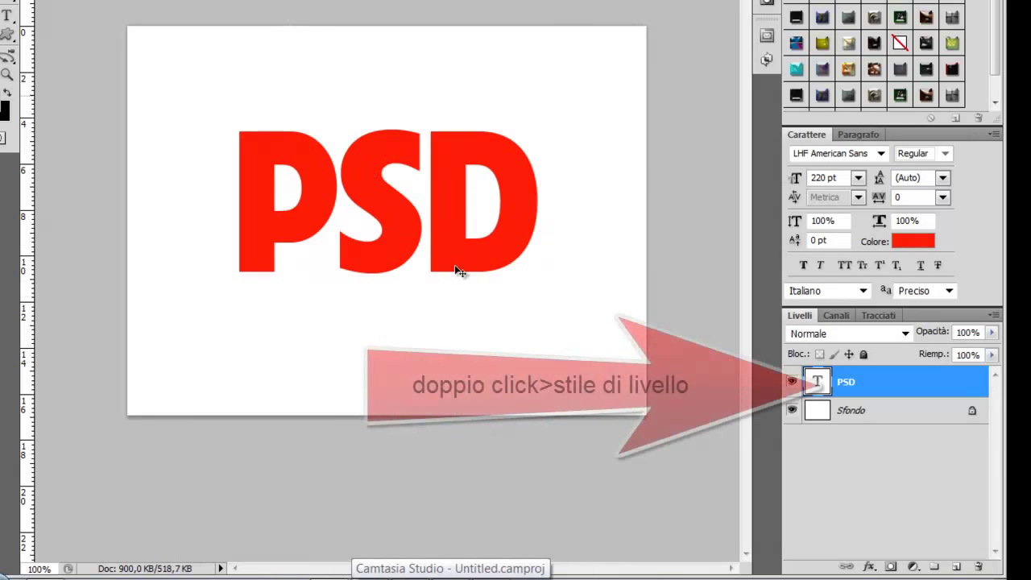
# - Enable Bevel and Emboss on the PSD layer with depth 80%, size 20 px, softening 10 px
pyautogui.doubleClick(941, 390)
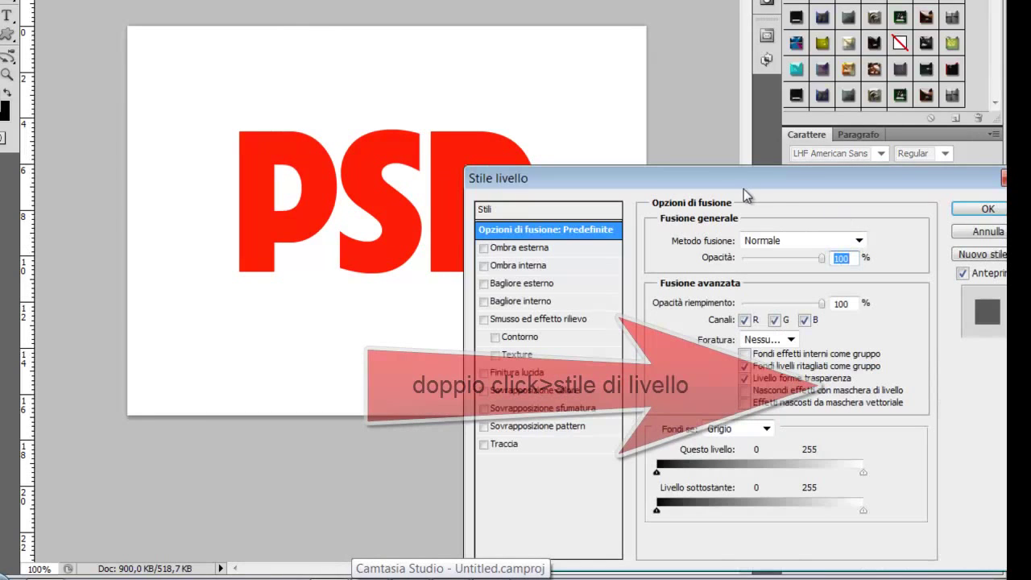
pyautogui.moveTo(677, 176); pyautogui.dragTo(697, 57)
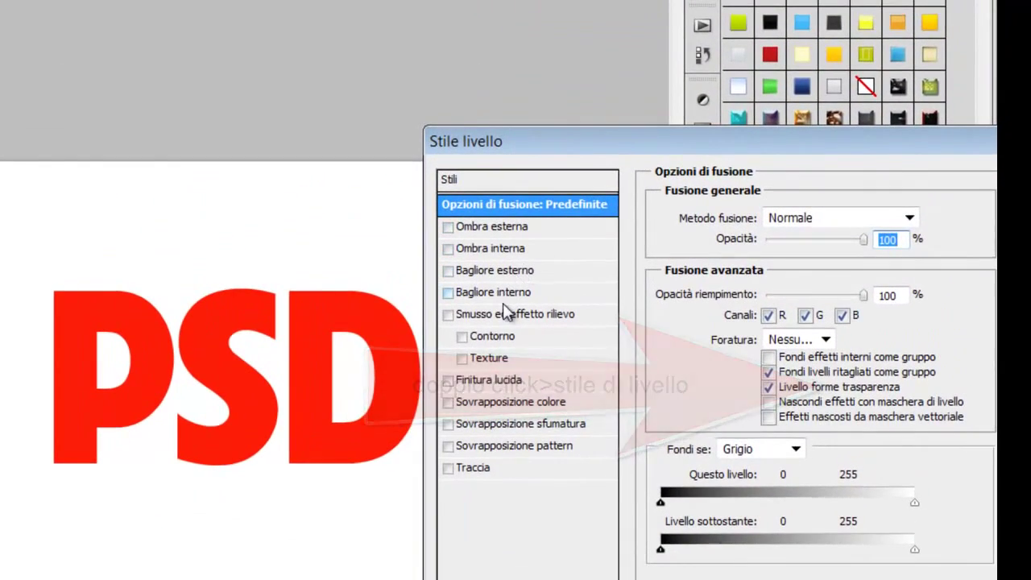
pyautogui.click(502, 318)
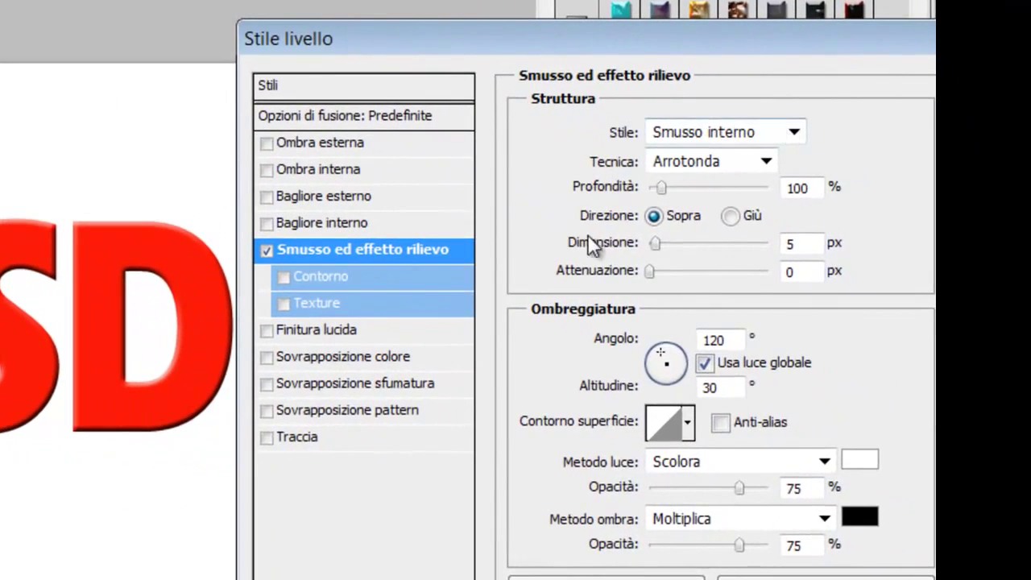
pyautogui.moveTo(663, 187); pyautogui.dragTo(659, 187)
pyautogui.moveTo(795, 187); pyautogui.dragTo(808, 189)
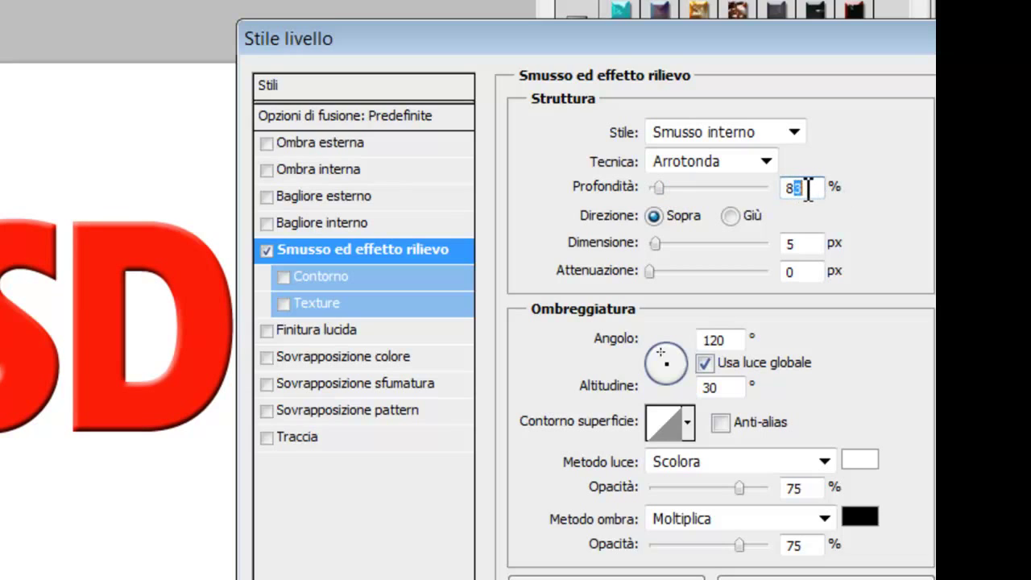
pyautogui.write('0')
pyautogui.moveTo(655, 242); pyautogui.dragTo(664, 241)
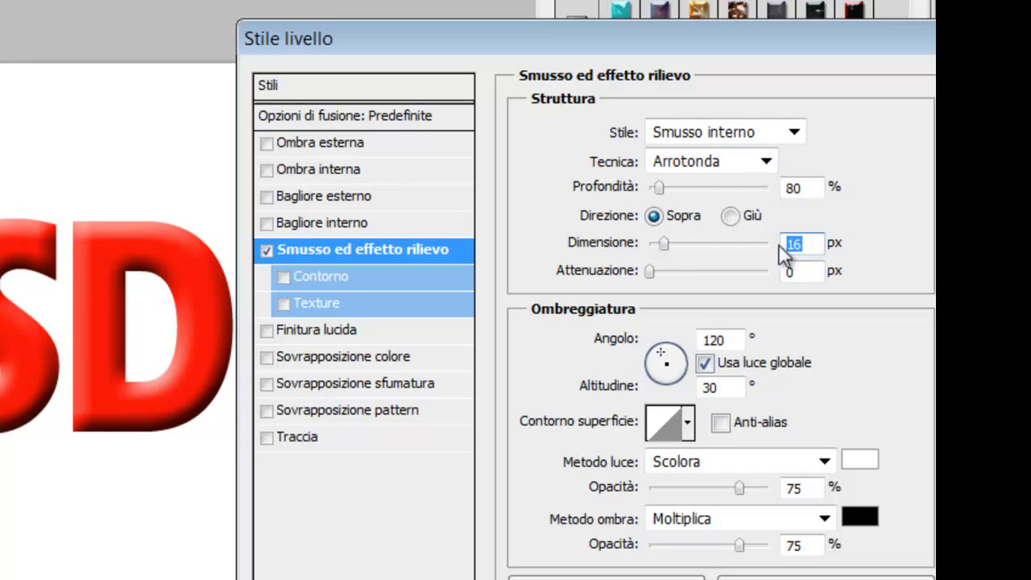
pyautogui.write('20')
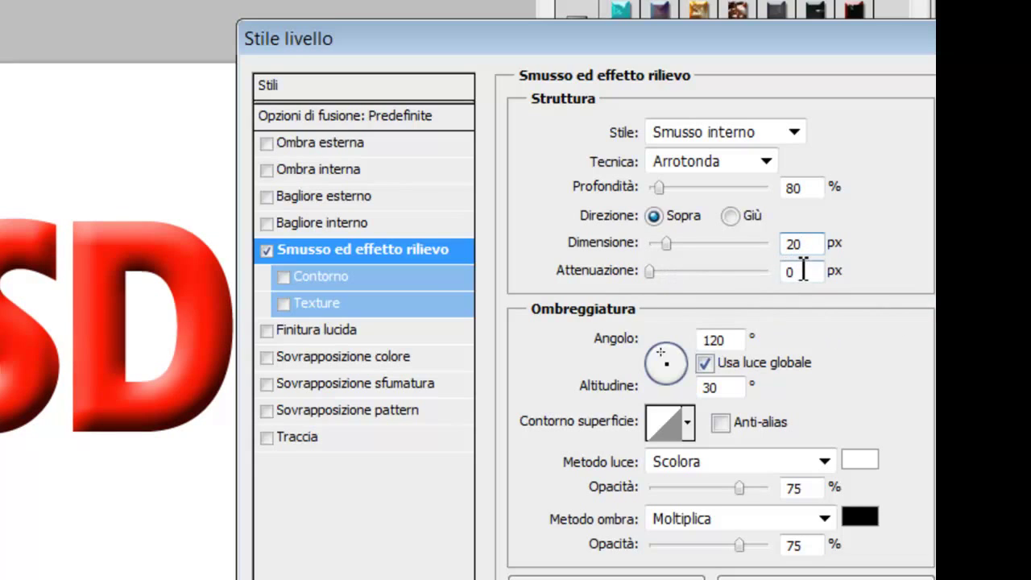
pyautogui.press('Tab')
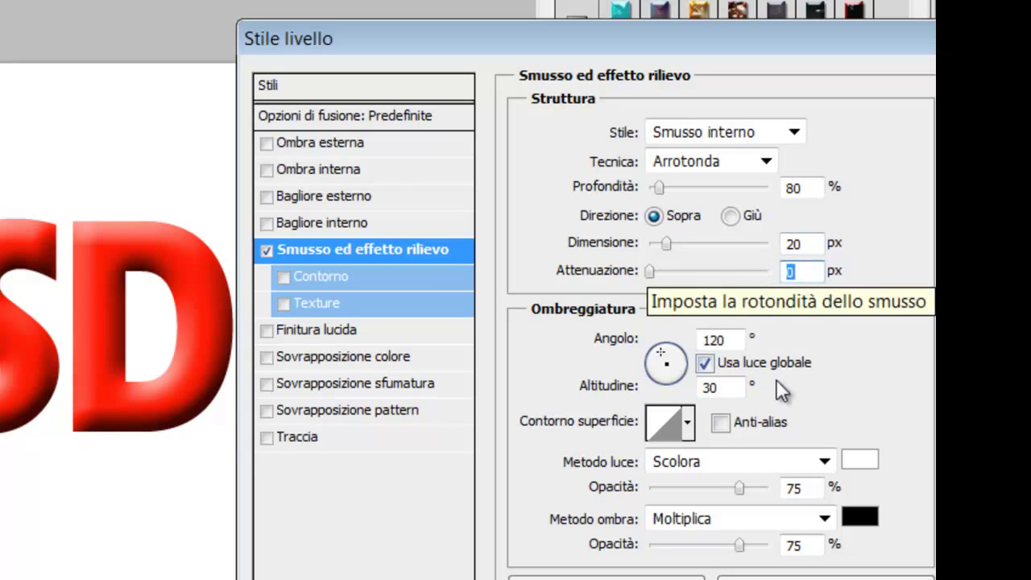
pyautogui.write('10')
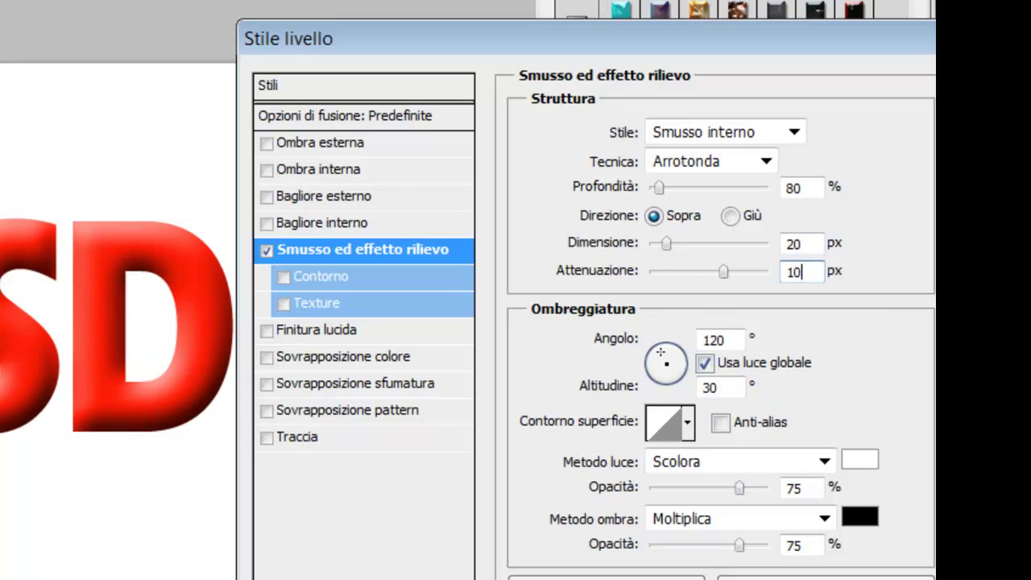
pyautogui.press('Return')
# - Soften the bevel slightly and set the light angle to 90° and altitude to 62°
pyautogui.moveTo(722, 272); pyautogui.dragTo(709, 274)
pyautogui.moveTo(660, 359); pyautogui.dragTo(665, 351)
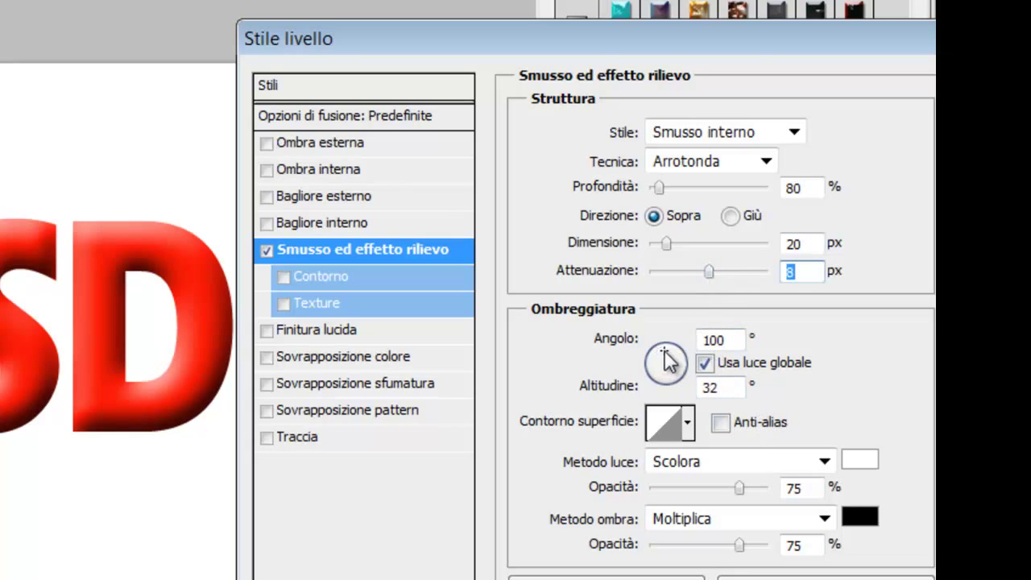
pyautogui.click(736, 339)
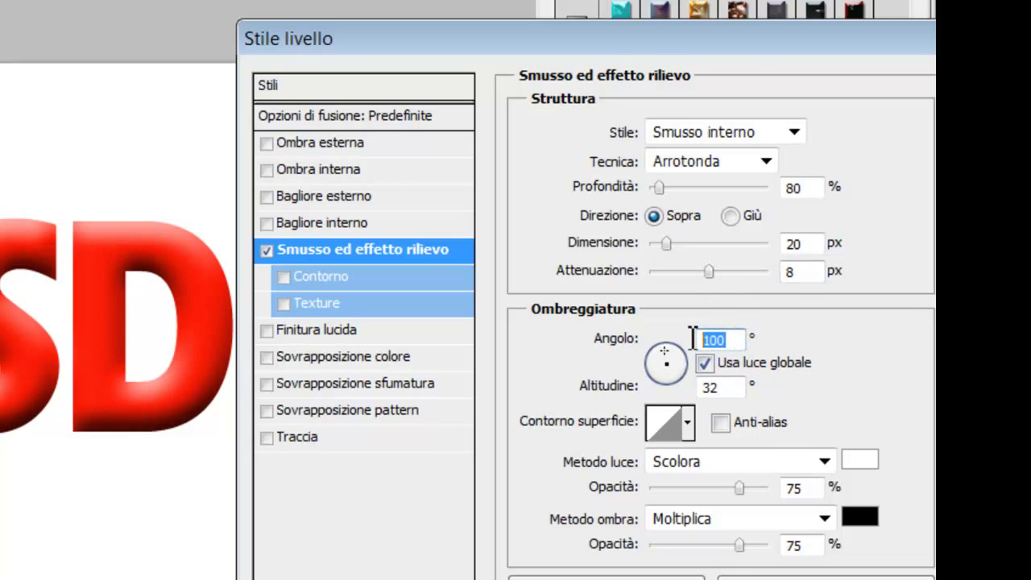
pyautogui.write('90')
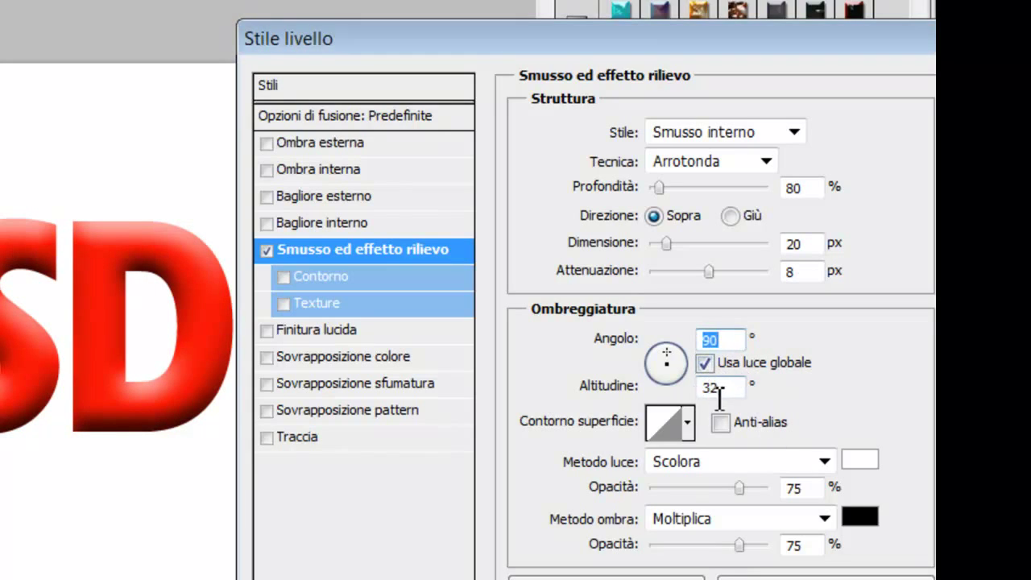
pyautogui.moveTo(724, 389); pyautogui.dragTo(698, 389)
pyautogui.write('60')
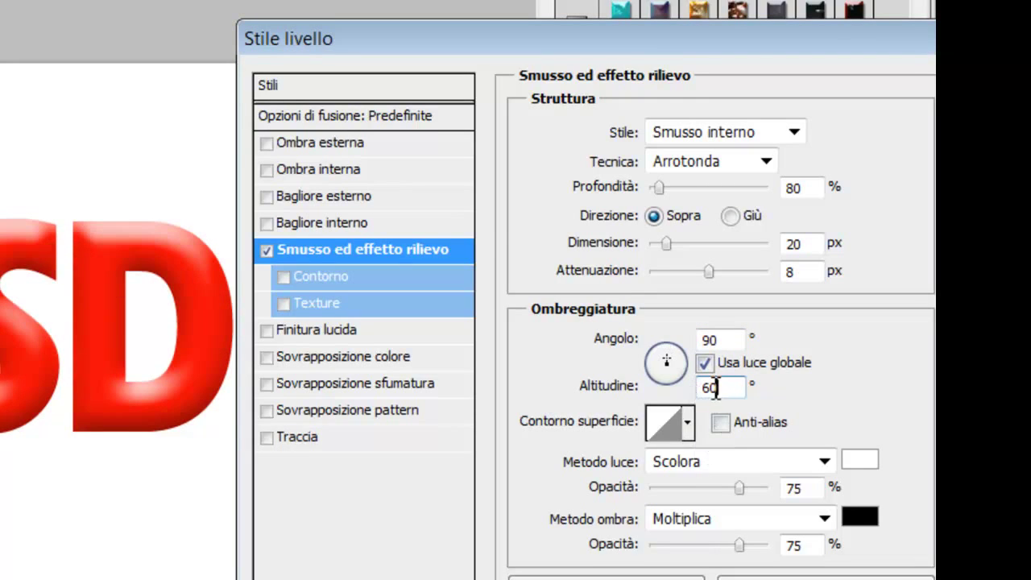
pyautogui.moveTo(717, 389); pyautogui.dragTo(726, 388)
pyautogui.write('2')
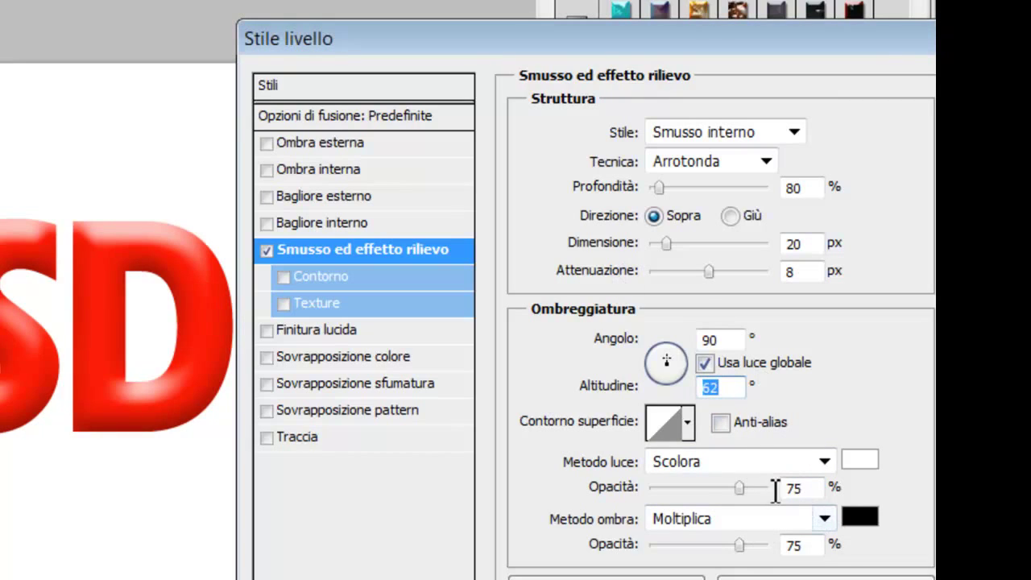
# - Set the bevel highlight opacity to 90% and shadow opacity to 5%
pyautogui.moveTo(737, 488); pyautogui.dragTo(756, 485)
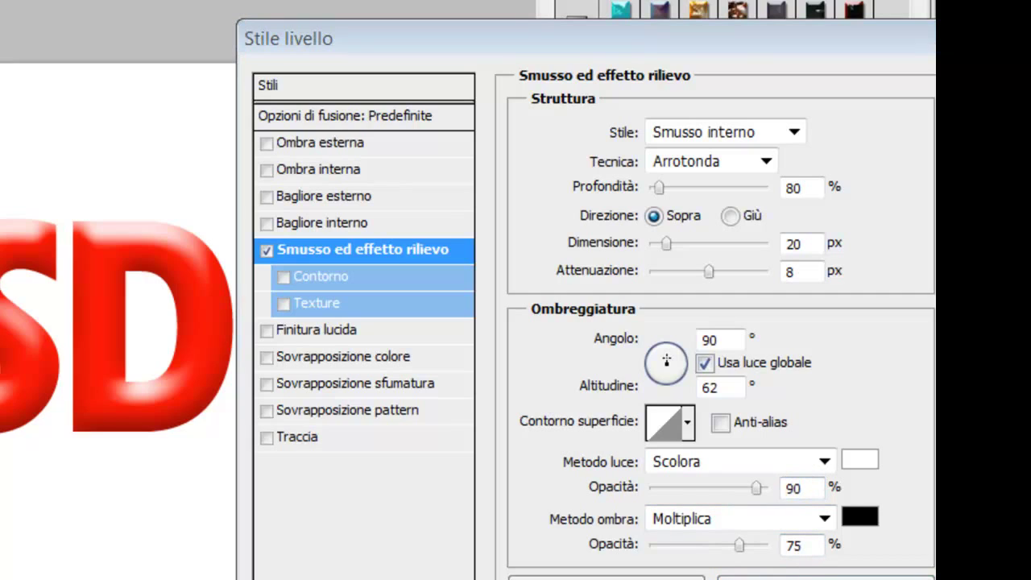
pyautogui.click(833, 353)
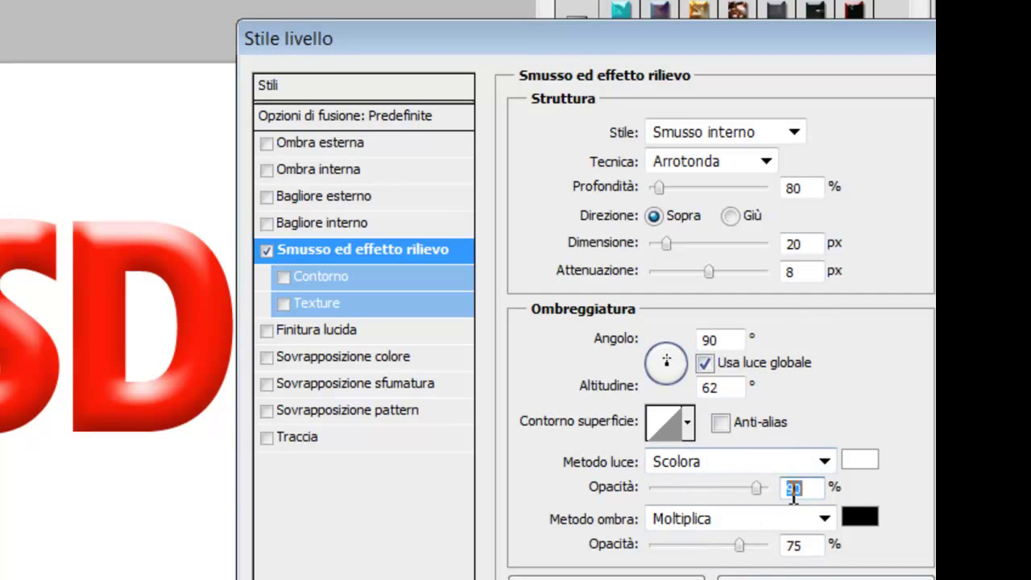
pyautogui.moveTo(739, 546); pyautogui.dragTo(655, 549)
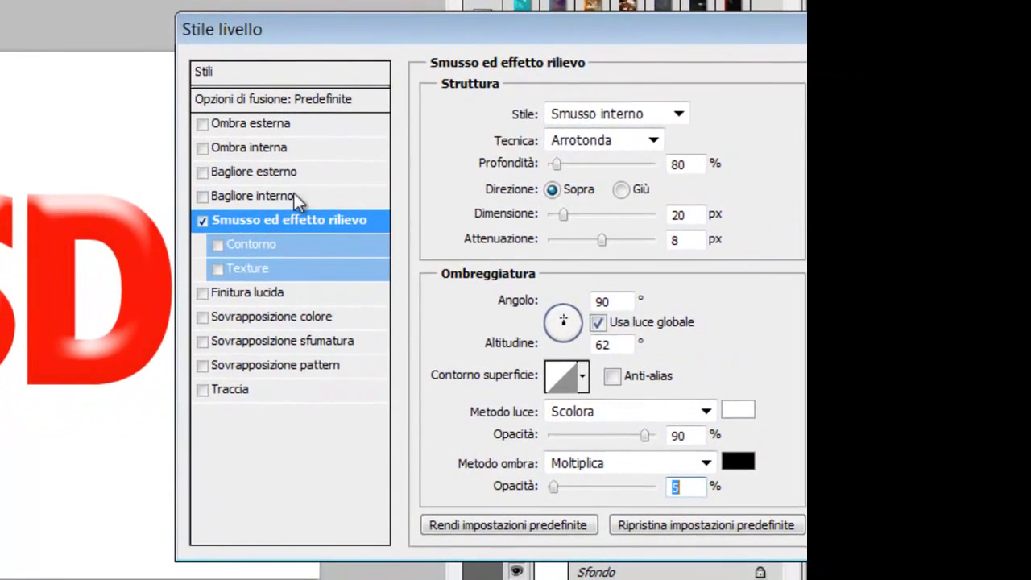
# - Turn on Inner Glow with a dark red glow colour
pyautogui.click(249, 197)
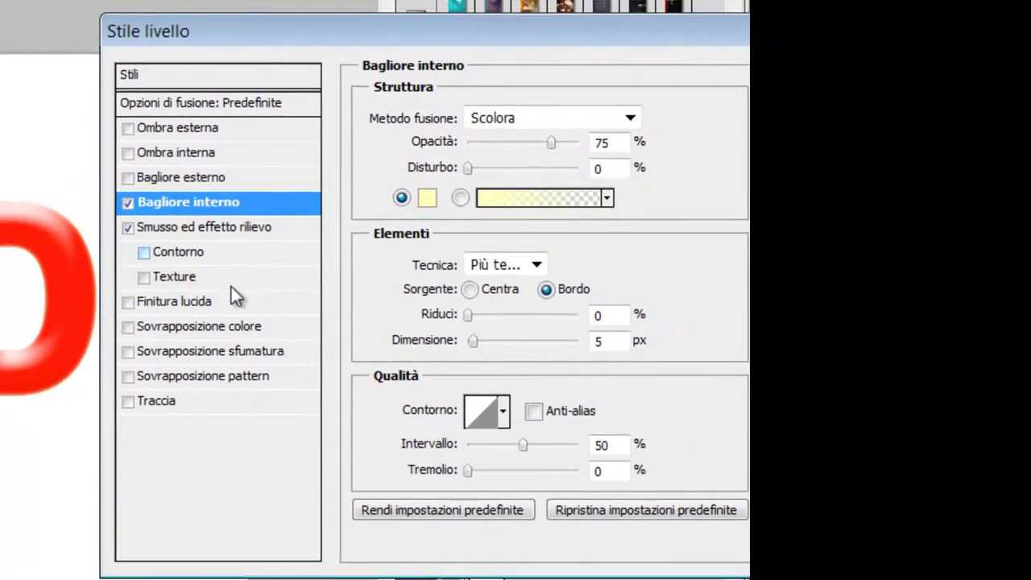
pyautogui.click(426, 202)
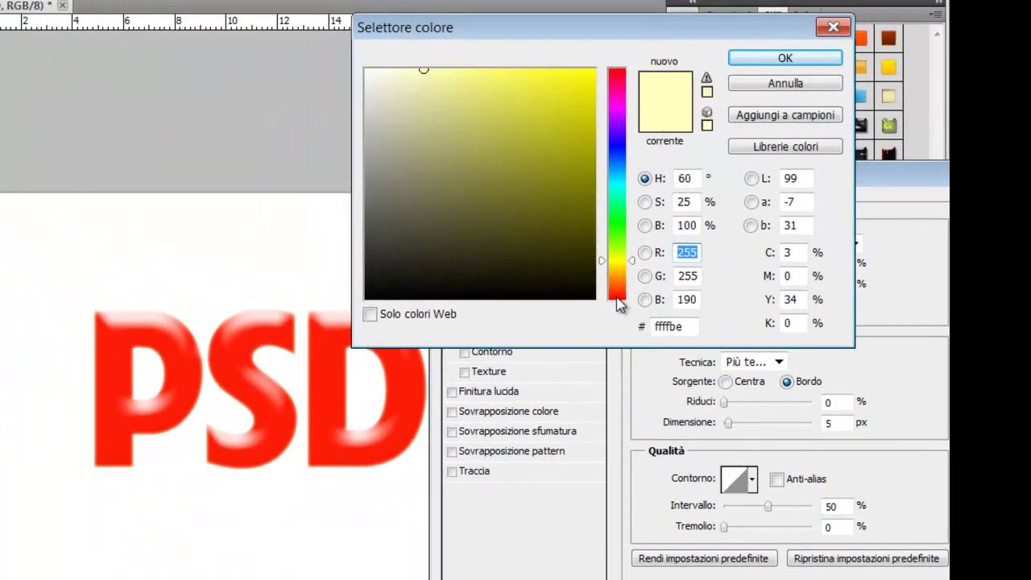
pyautogui.click(617, 300)
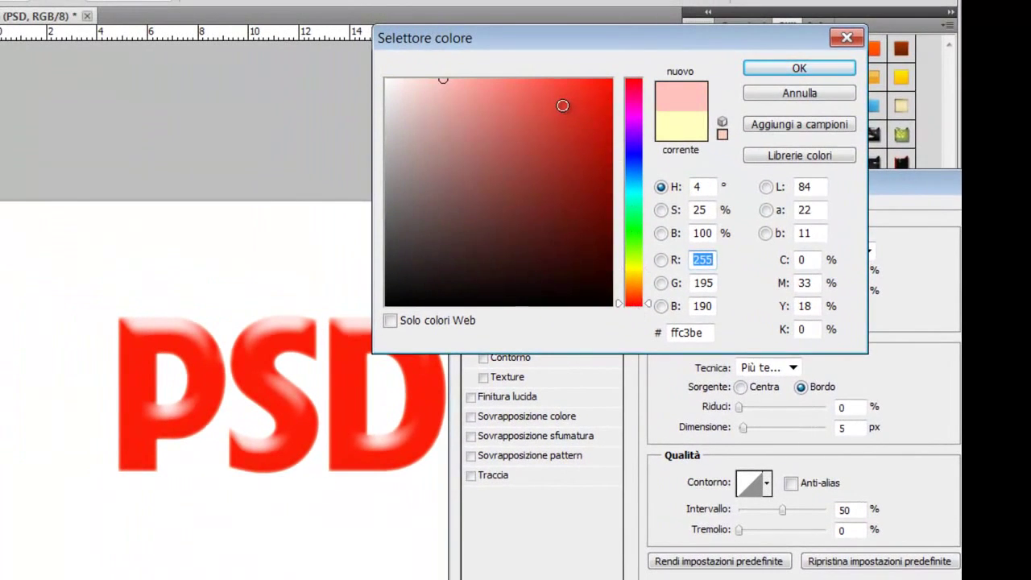
pyautogui.click(544, 97)
pyautogui.click(570, 162)
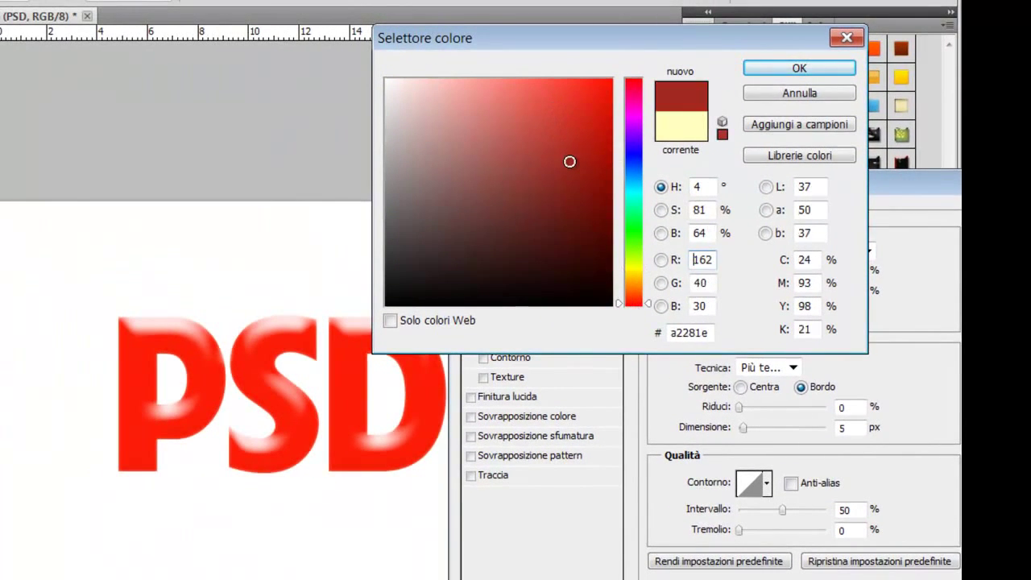
pyautogui.click(588, 187)
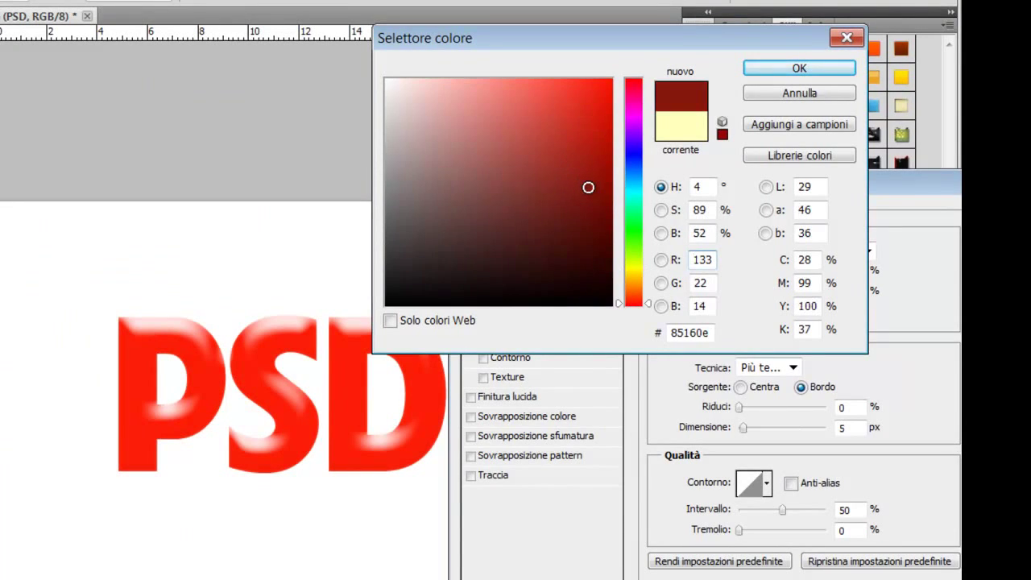
pyautogui.click(779, 72)
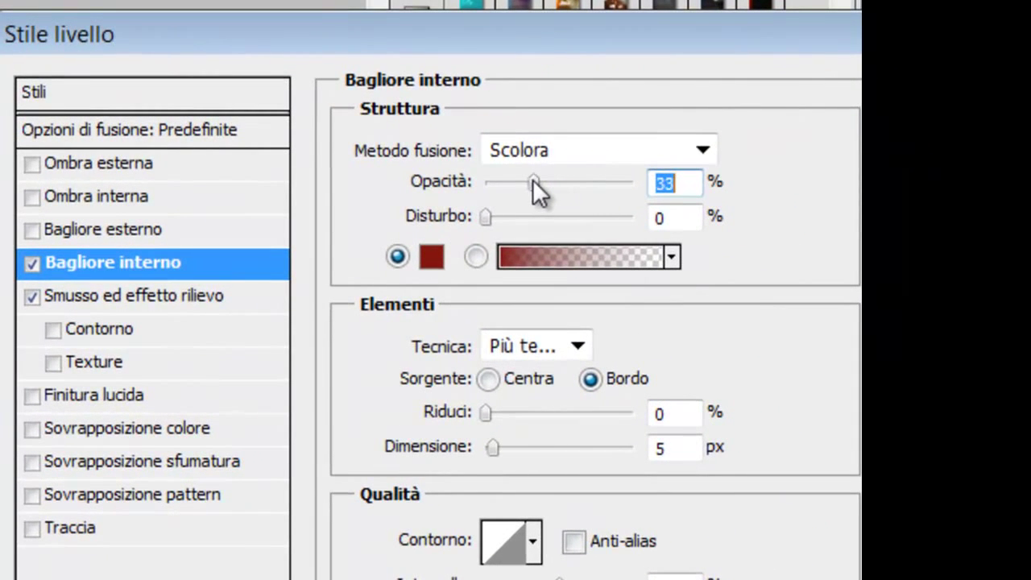
# - Set the inner glow to 40% opacity, 30 px size and 35% range
pyautogui.moveTo(532, 187)
pyautogui.mouseDown()
pyautogui.moveTo(527, 177)
pyautogui.moveTo(545, 172)
pyautogui.mouseUp()
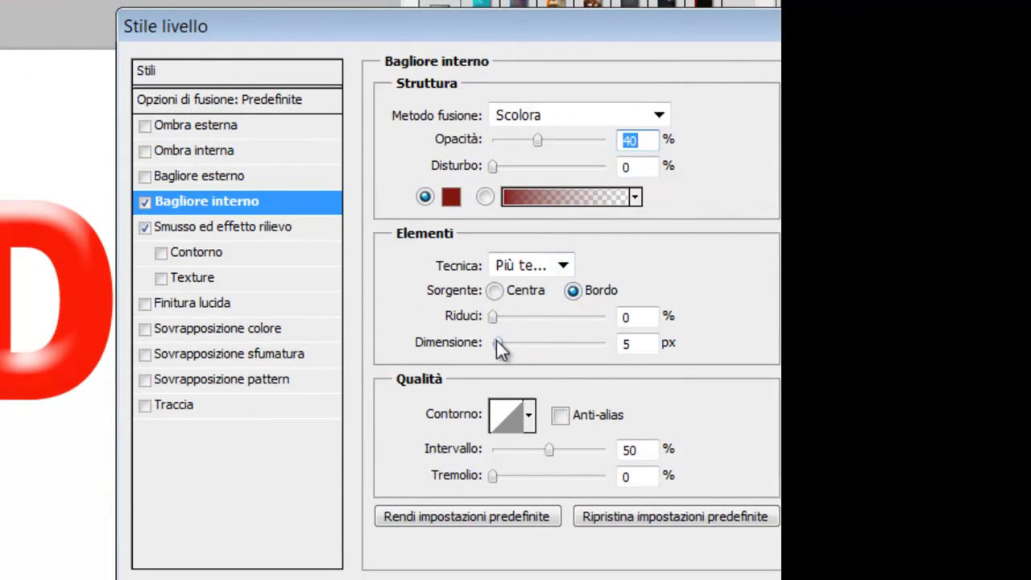
pyautogui.moveTo(496, 342); pyautogui.dragTo(514, 342)
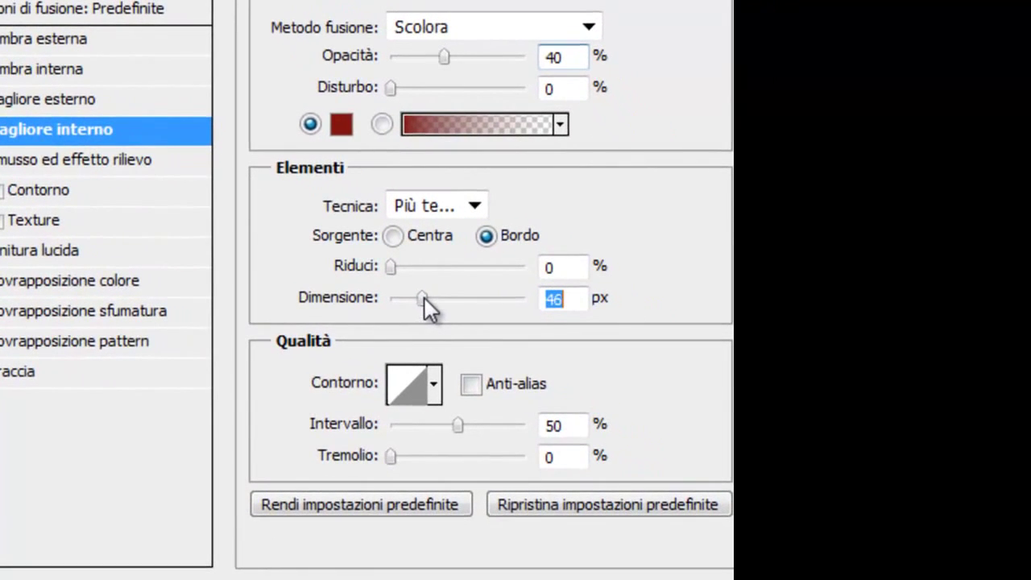
pyautogui.moveTo(424, 298)
pyautogui.mouseDown()
pyautogui.moveTo(437, 293)
pyautogui.moveTo(415, 293)
pyautogui.mouseUp()
pyautogui.doubleClick(555, 298)
pyautogui.write('20')
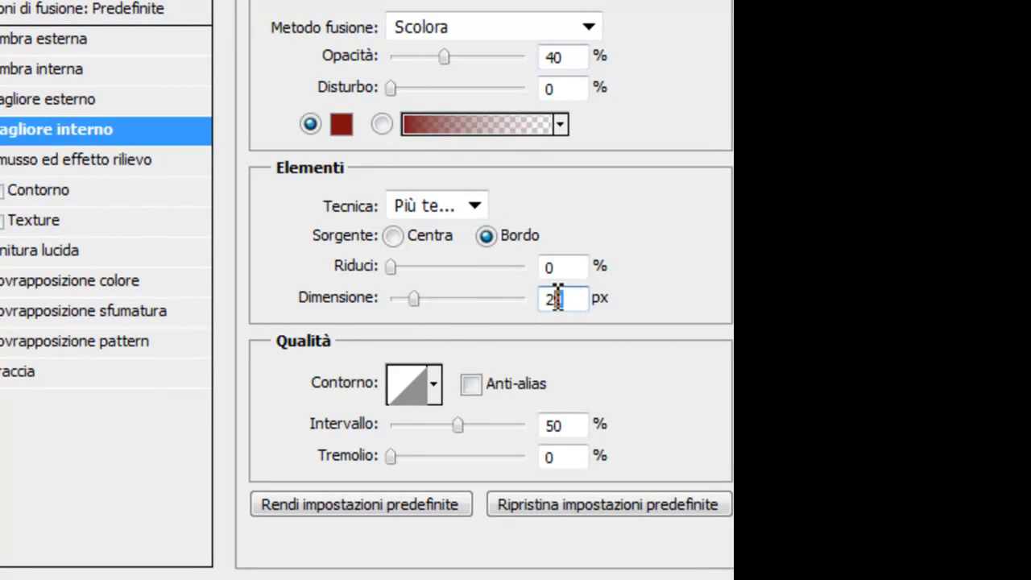
pyautogui.doubleClick(557, 298)
pyautogui.write('30')
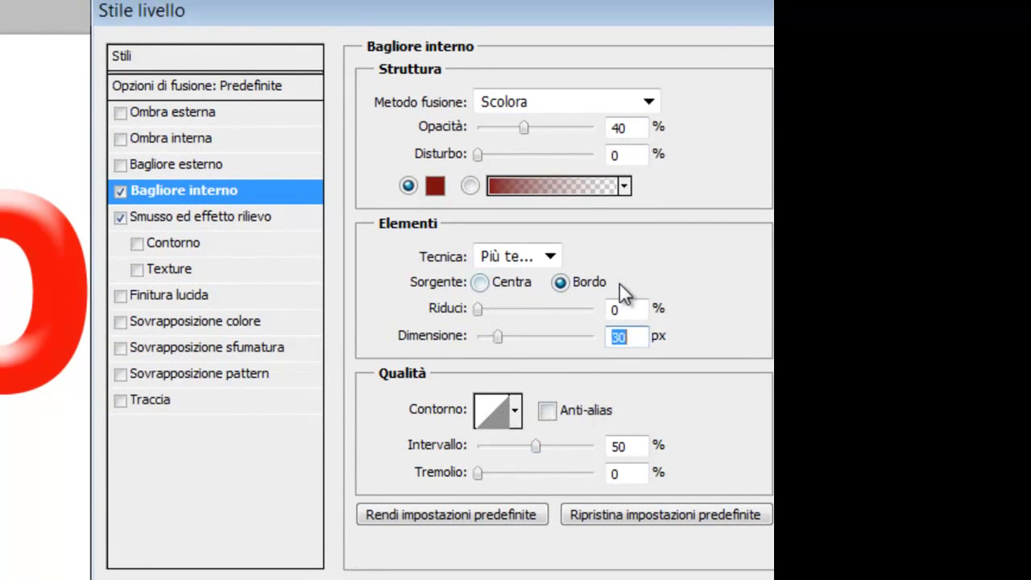
pyautogui.moveTo(535, 445); pyautogui.dragTo(518, 440)
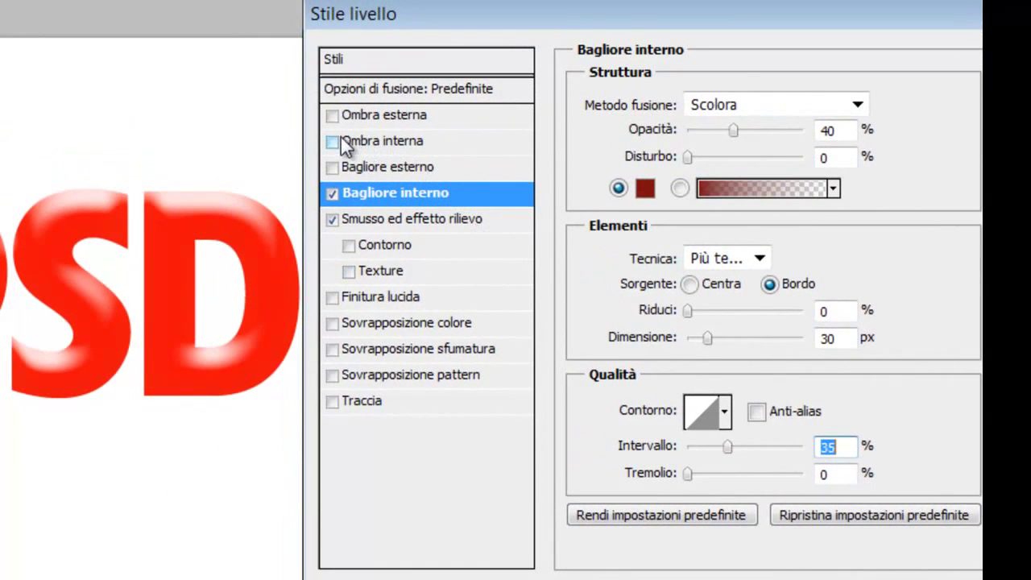
# - Turn on Inner Shadow and change the glow colour to brighter red f62c1d
pyautogui.click(333, 141)
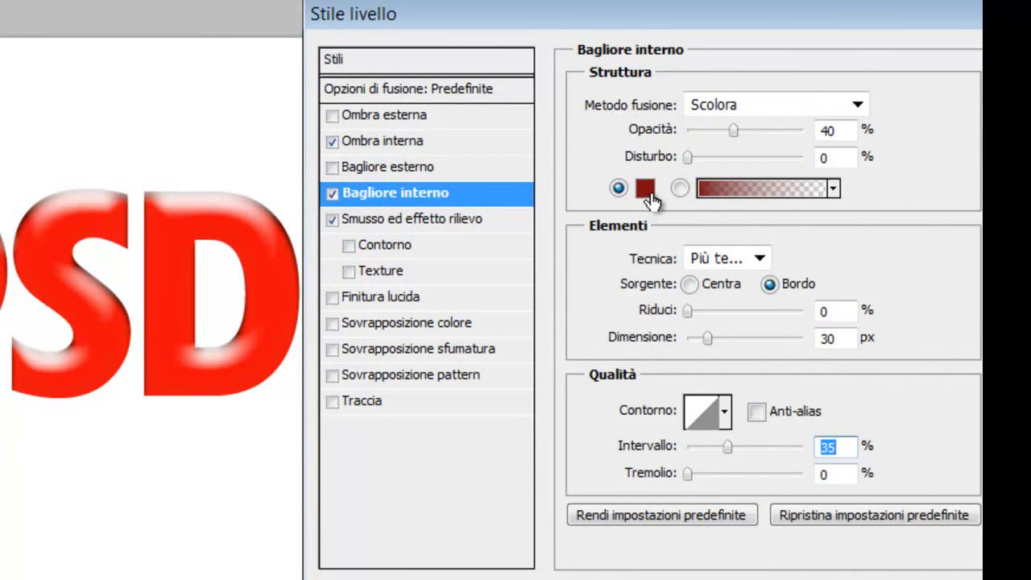
pyautogui.click(644, 187)
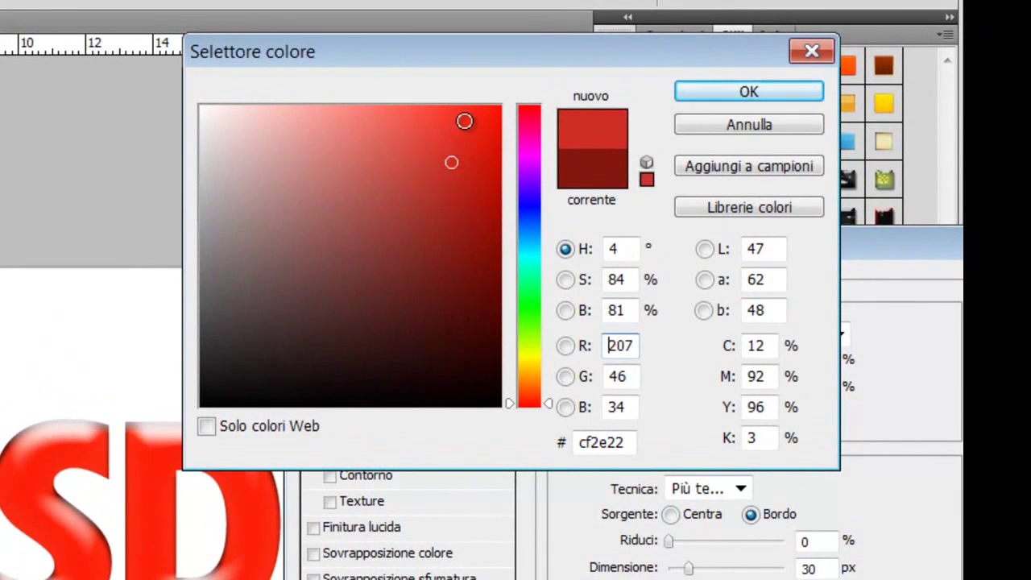
pyautogui.click(464, 118)
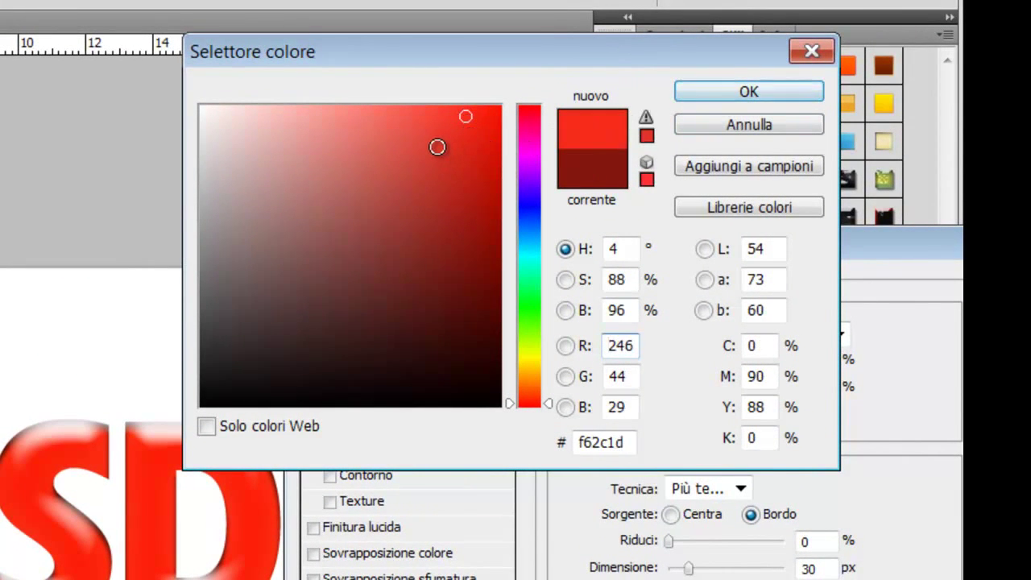
pyautogui.click(437, 146)
pyautogui.click(739, 93)
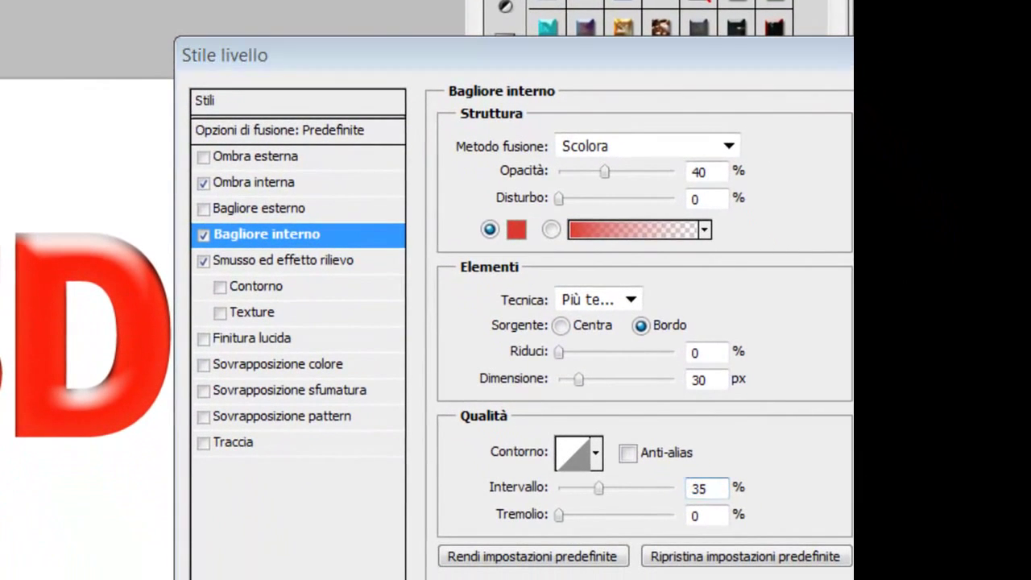
# - Set the inner shadow angle to 120° and opacity to 65%
pyautogui.click(253, 182)
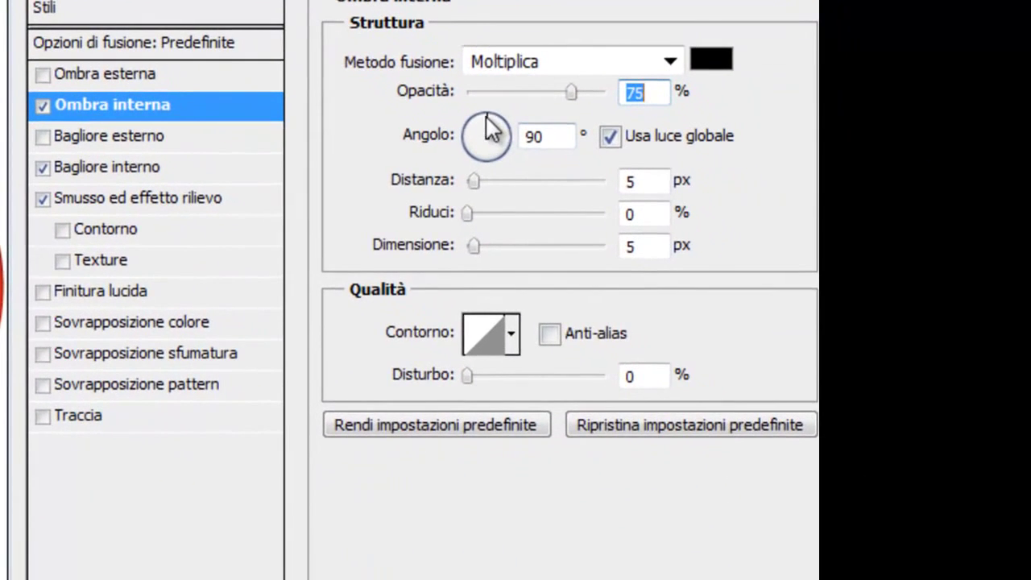
pyautogui.moveTo(492, 129); pyautogui.dragTo(477, 120)
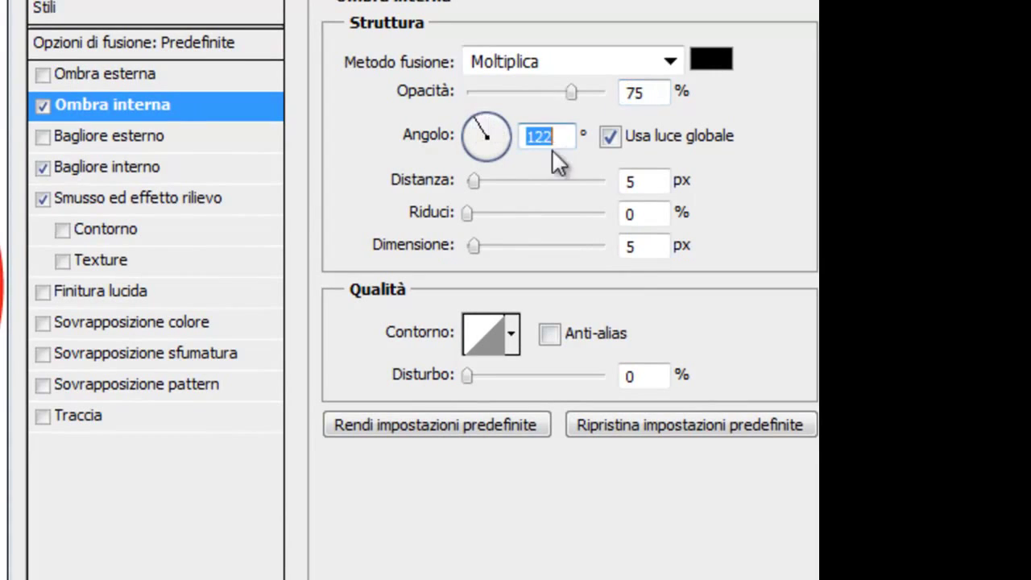
pyautogui.moveTo(545, 137); pyautogui.dragTo(569, 137)
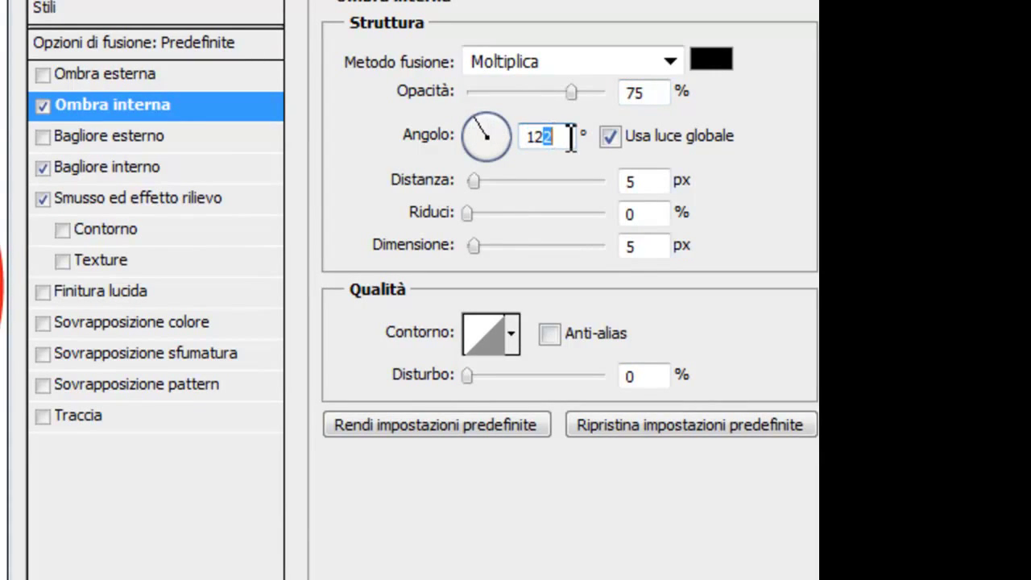
pyautogui.write('0')
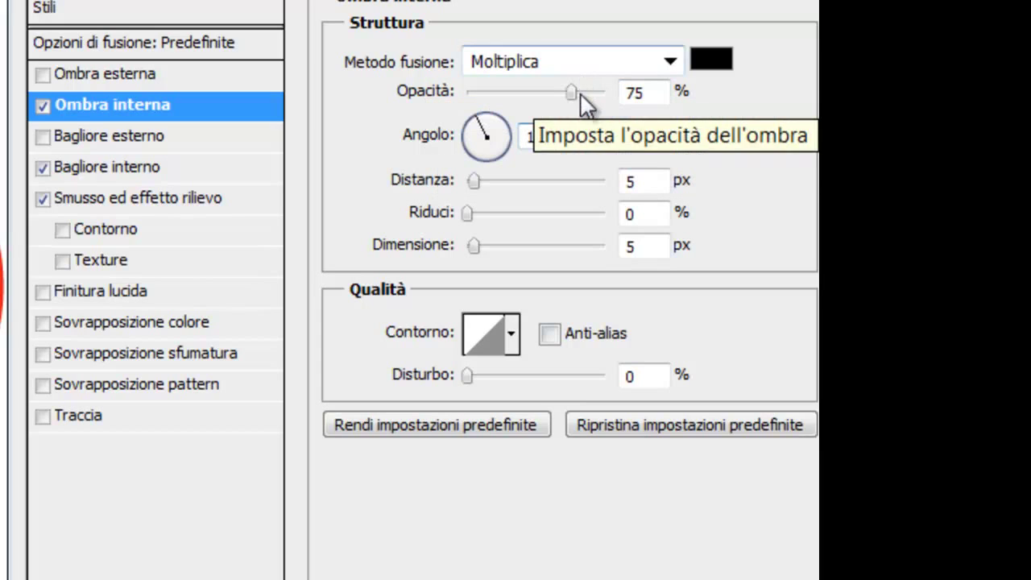
pyautogui.click(570, 91)
pyautogui.moveTo(571, 88); pyautogui.dragTo(550, 88)
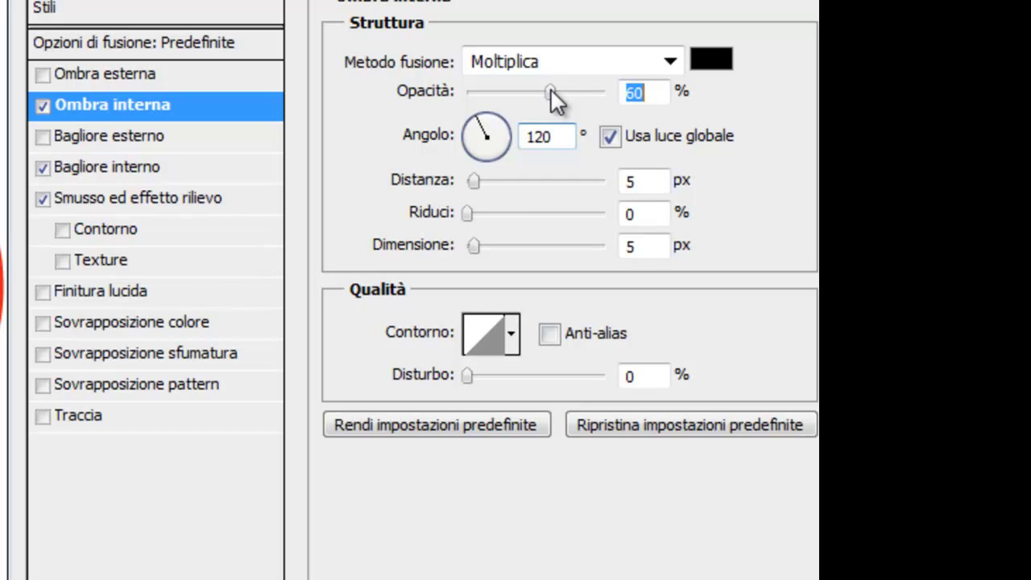
pyautogui.moveTo(550, 88); pyautogui.dragTo(559, 90)
# - Make the inner shadow red d32424 with 20 px distance and 40 px size
pyautogui.click(716, 61)
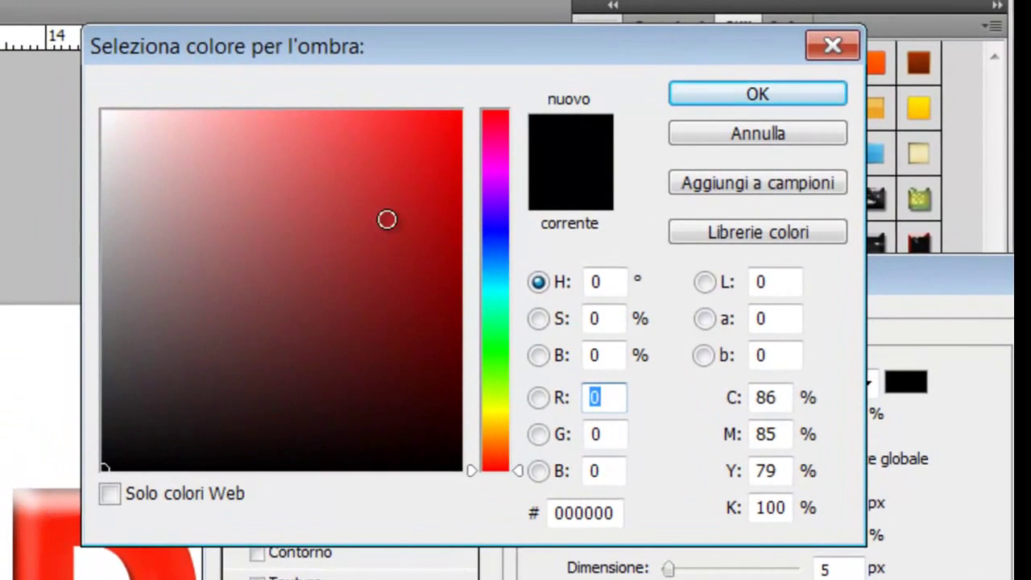
pyautogui.click(373, 126)
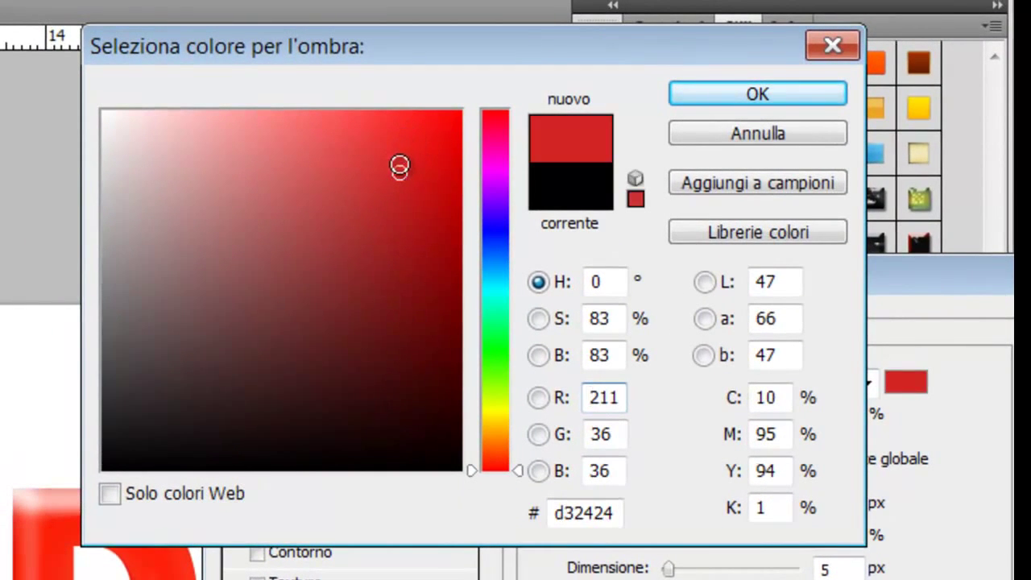
pyautogui.click(779, 95)
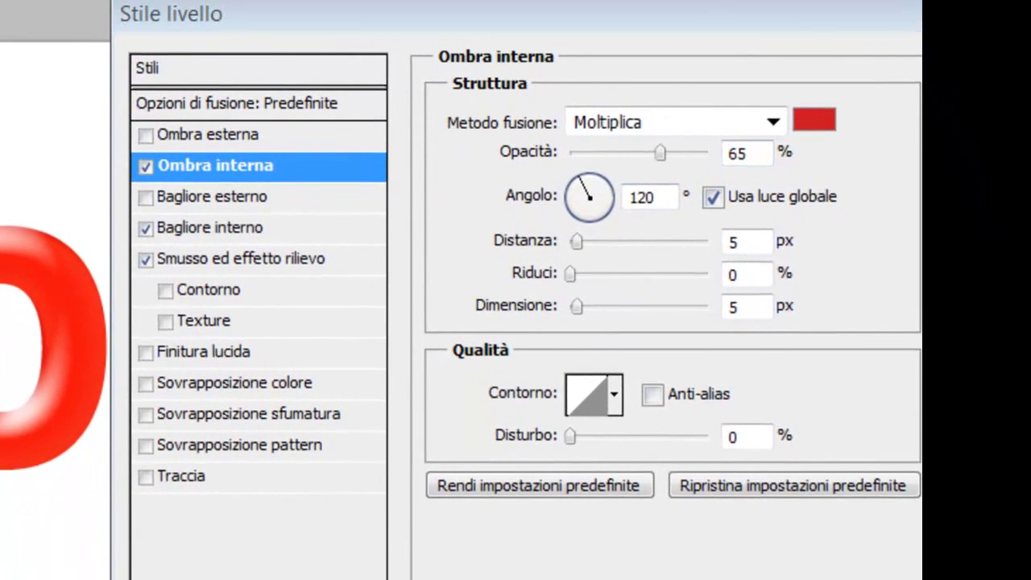
pyautogui.moveTo(578, 241); pyautogui.dragTo(599, 242)
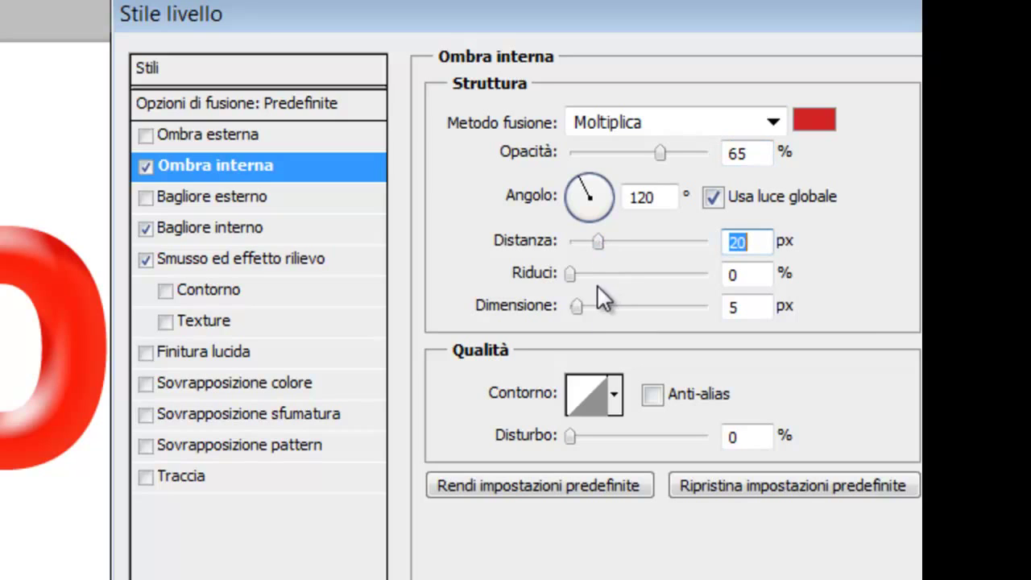
pyautogui.moveTo(576, 307); pyautogui.dragTo(599, 308)
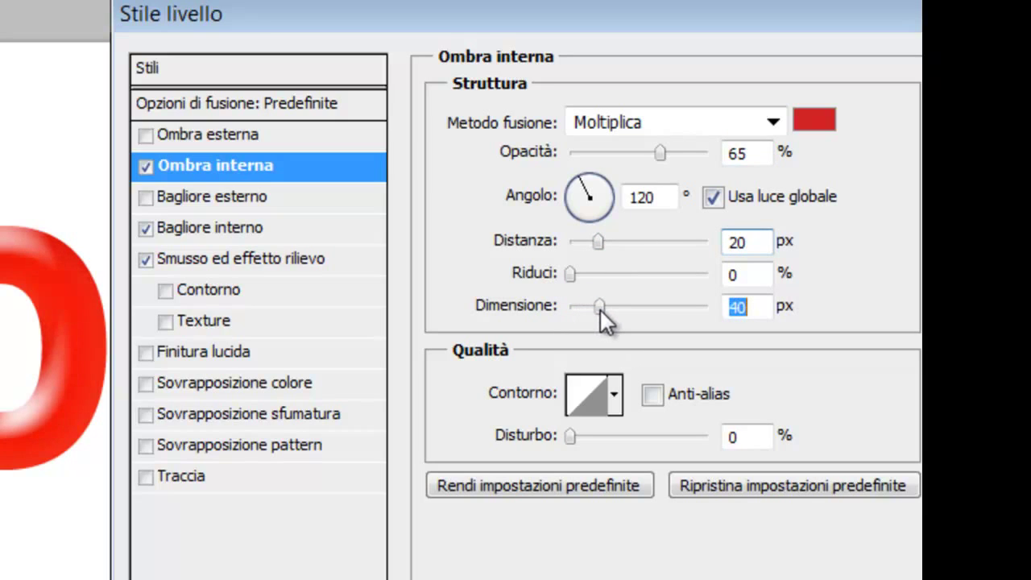
# - Add a drop shadow with 65% opacity, 10 px distance, 8% spread and 13 px size
pyautogui.click(213, 127)
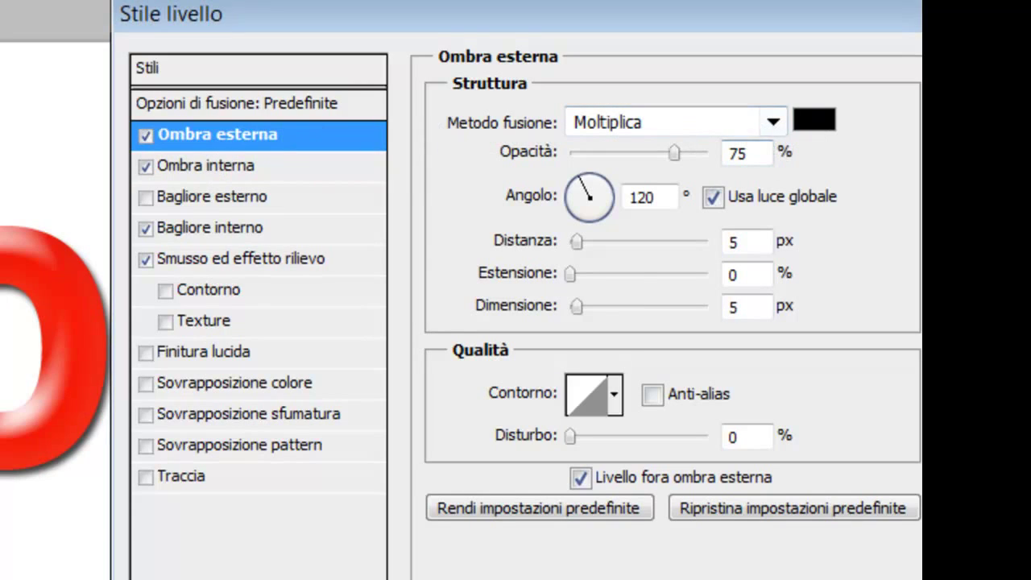
pyautogui.doubleClick(738, 153)
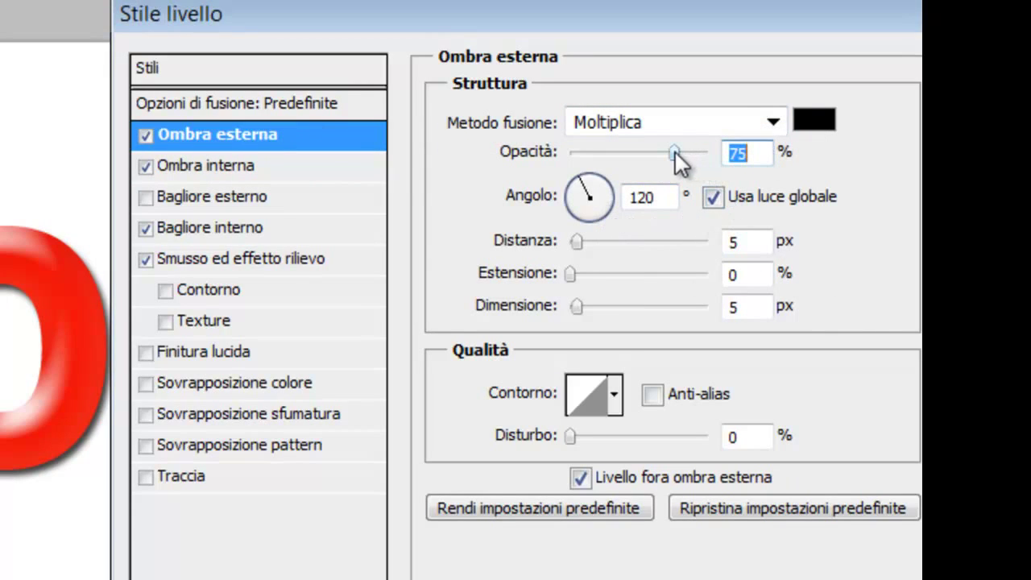
pyautogui.moveTo(674, 152); pyautogui.dragTo(669, 153)
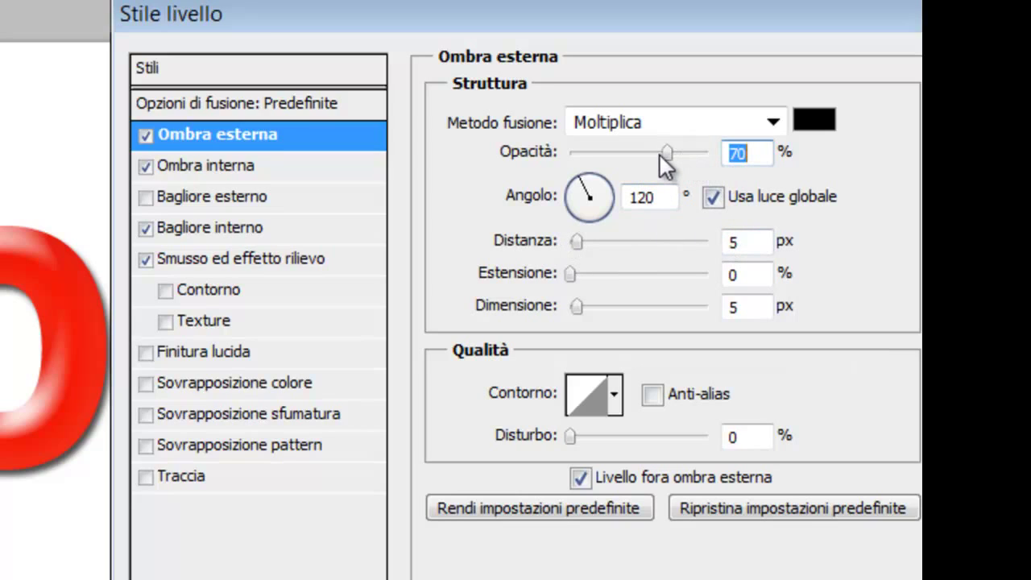
pyautogui.moveTo(658, 153); pyautogui.dragTo(661, 153)
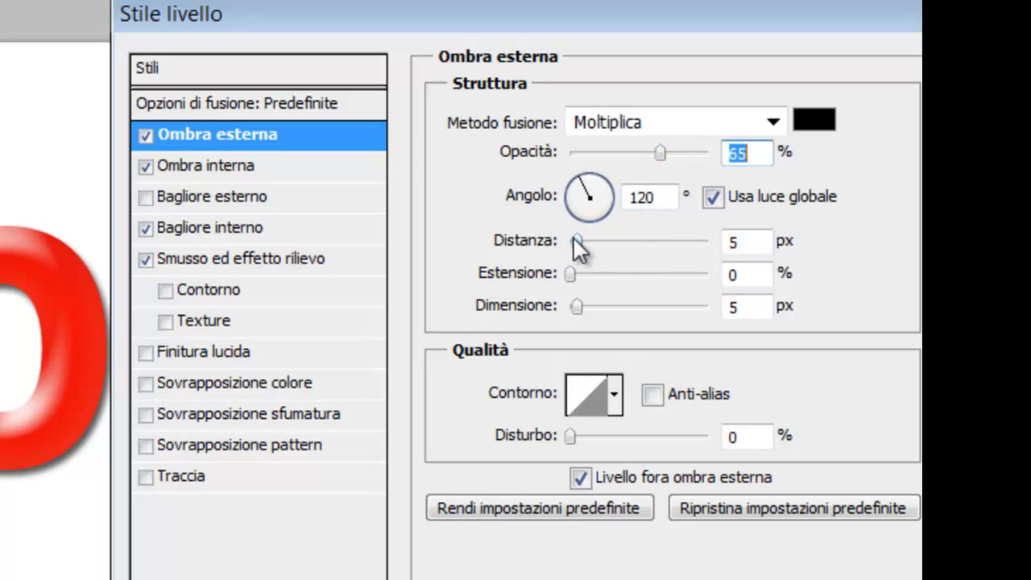
pyautogui.moveTo(579, 241); pyautogui.dragTo(584, 239)
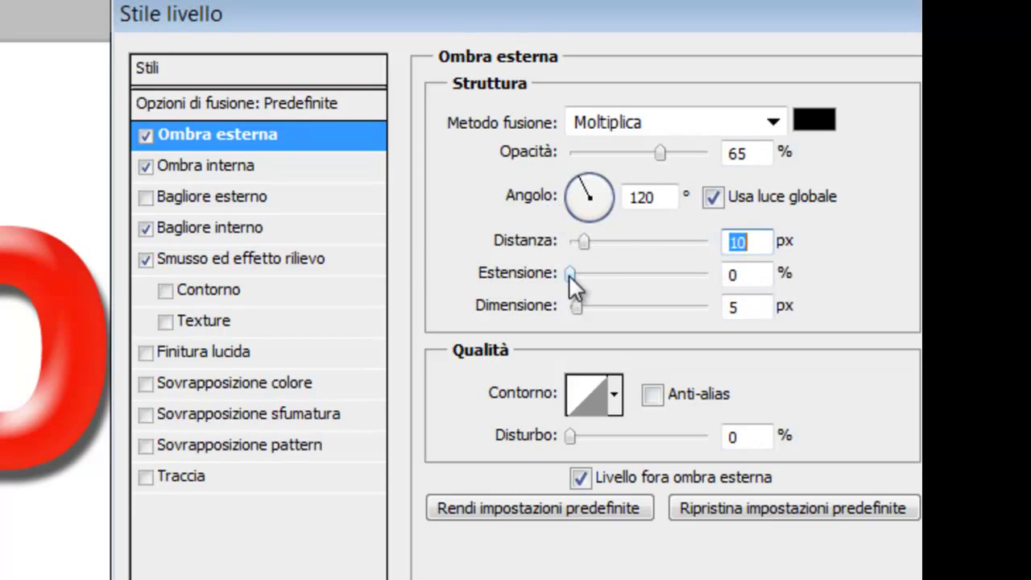
pyautogui.moveTo(571, 274)
pyautogui.mouseDown()
pyautogui.moveTo(583, 274)
pyautogui.moveTo(586, 300)
pyautogui.mouseUp()
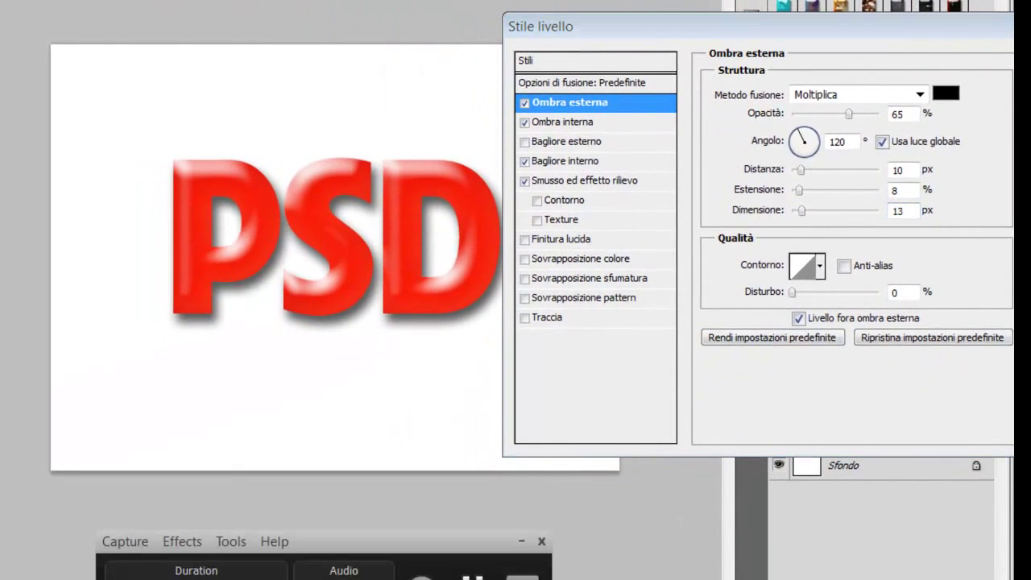
pyautogui.moveTo(787, 32); pyautogui.dragTo(586, 67)
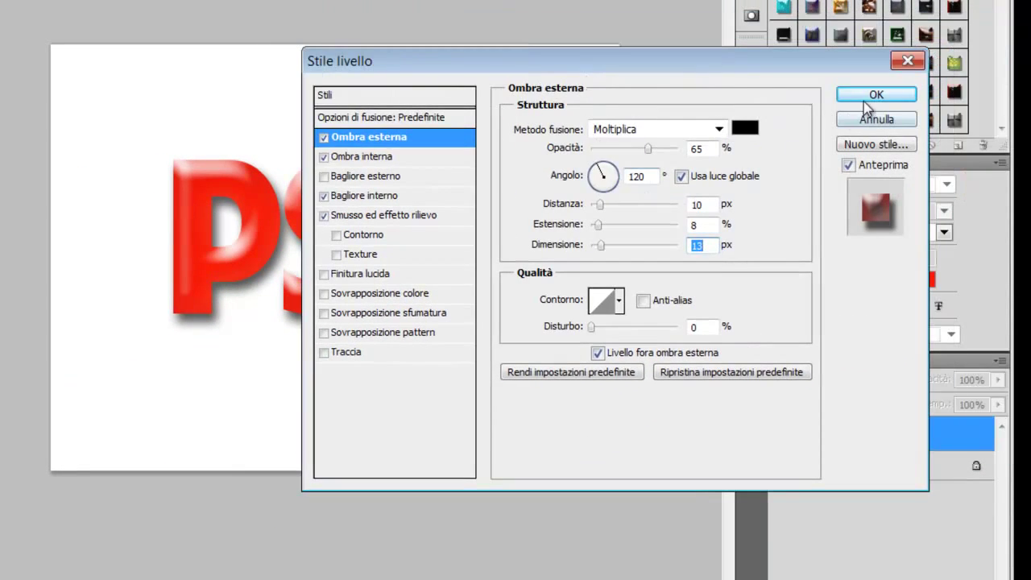
# - Apply the layer style and add a Levels adjustment layer named 'Livelli 1'
pyautogui.click(864, 95)
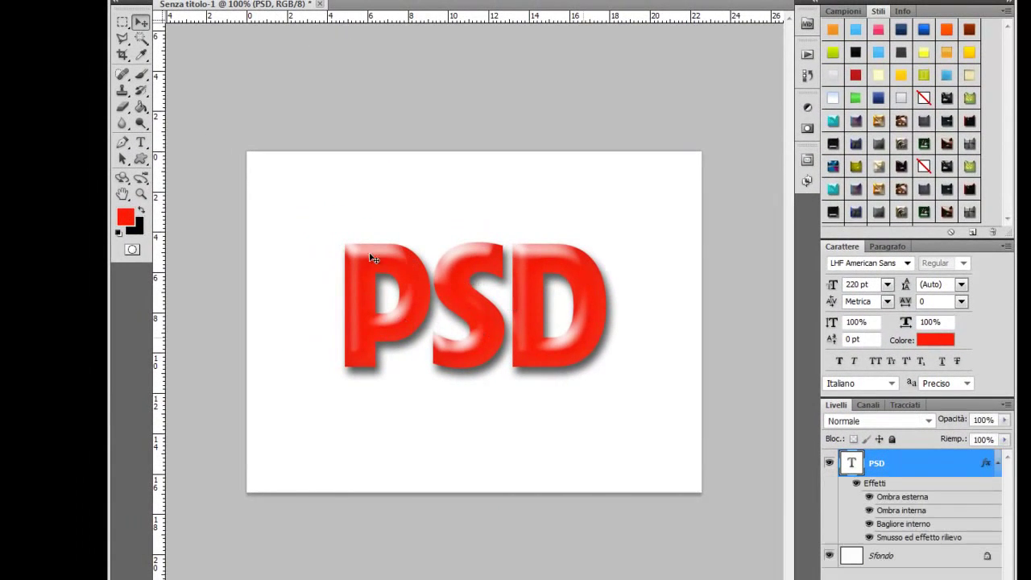
pyautogui.click(997, 463)
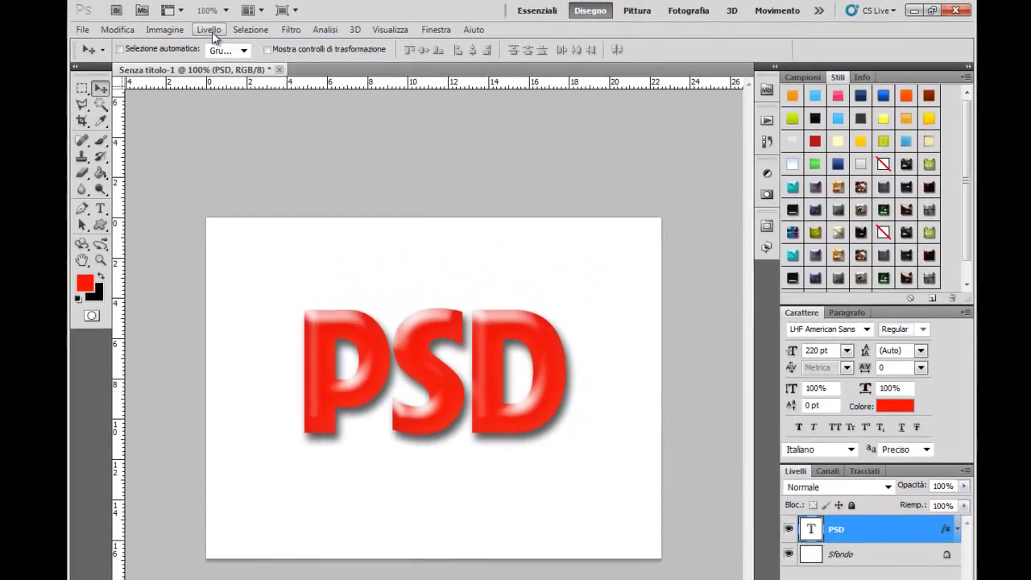
pyautogui.click(227, 2)
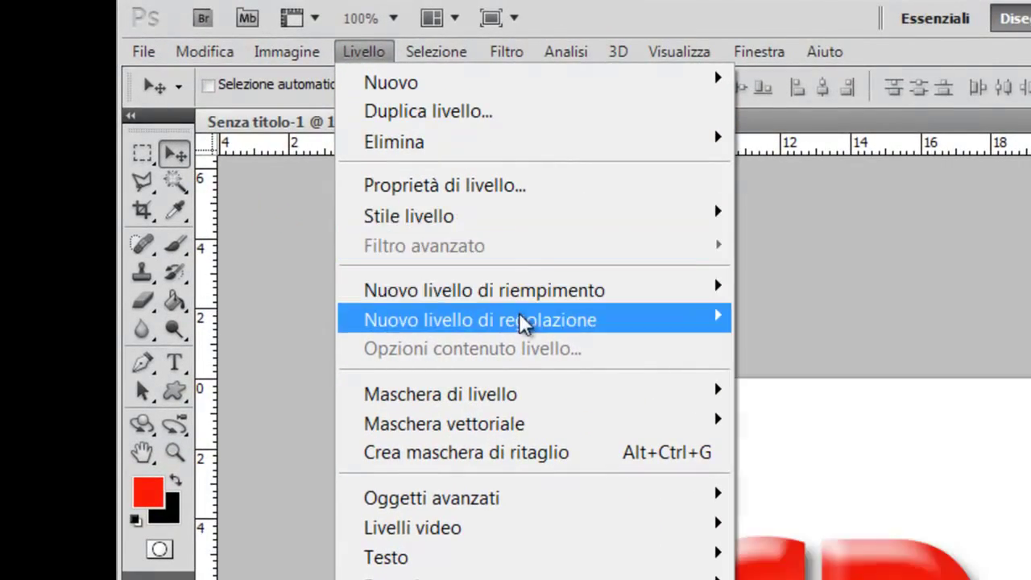
pyautogui.moveTo(480, 320)
pyautogui.click(786, 348)
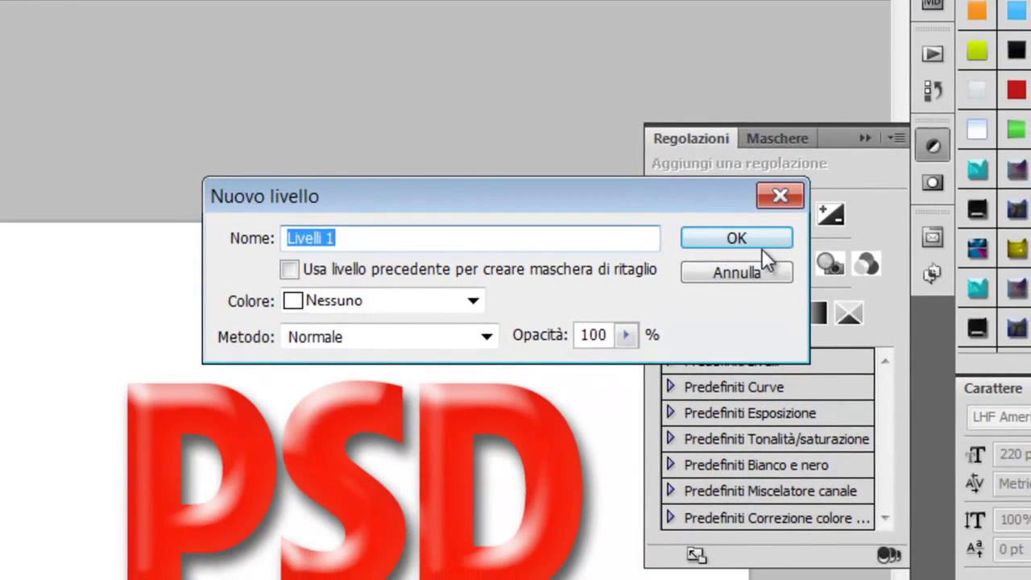
pyautogui.click(762, 241)
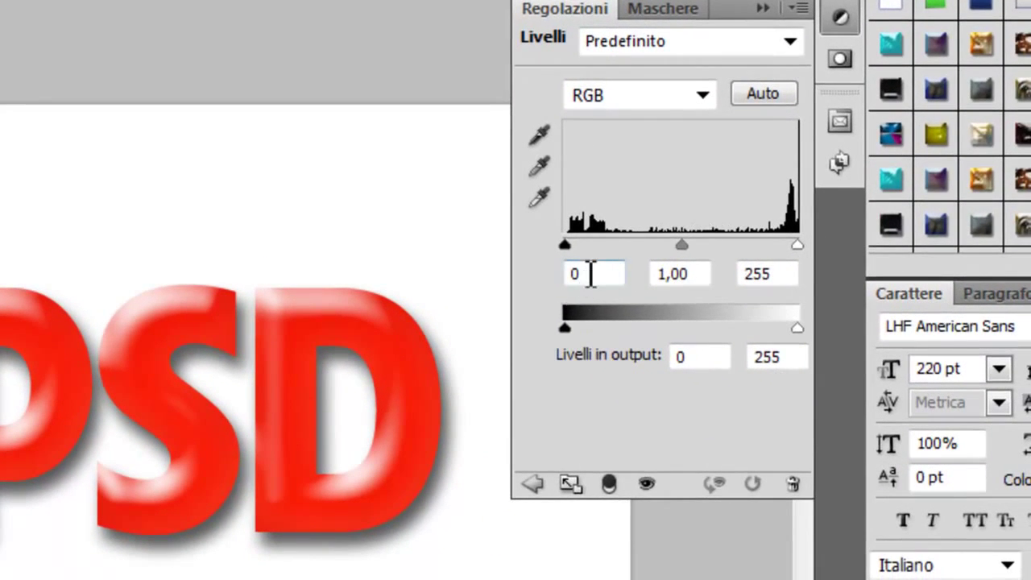
# - Enter first-pass Levels values: black 12, gamma 2 and a new white level
pyautogui.doubleClick(588, 274)
pyautogui.write('12')
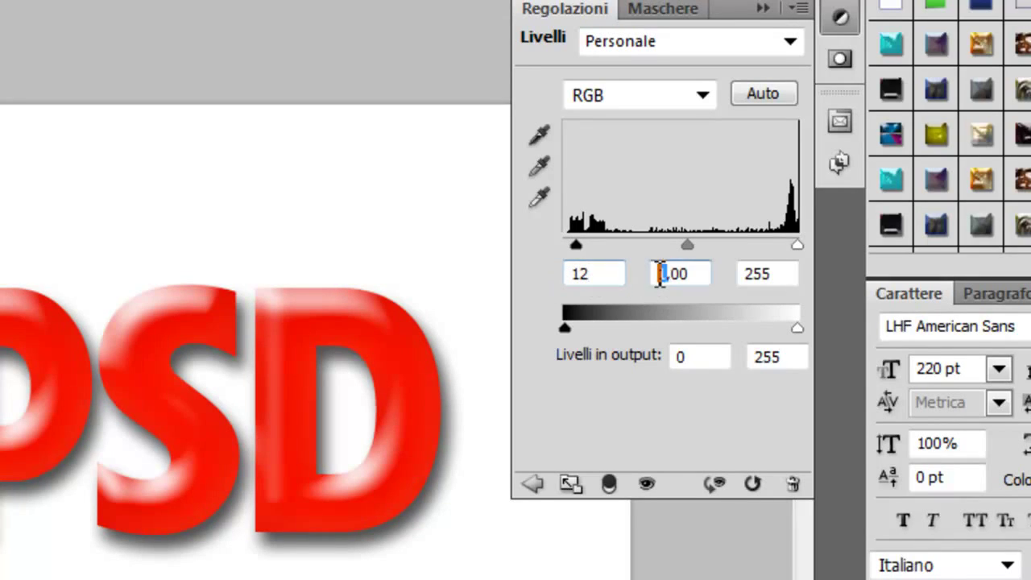
pyautogui.moveTo(663, 273); pyautogui.dragTo(642, 272)
pyautogui.write('2')
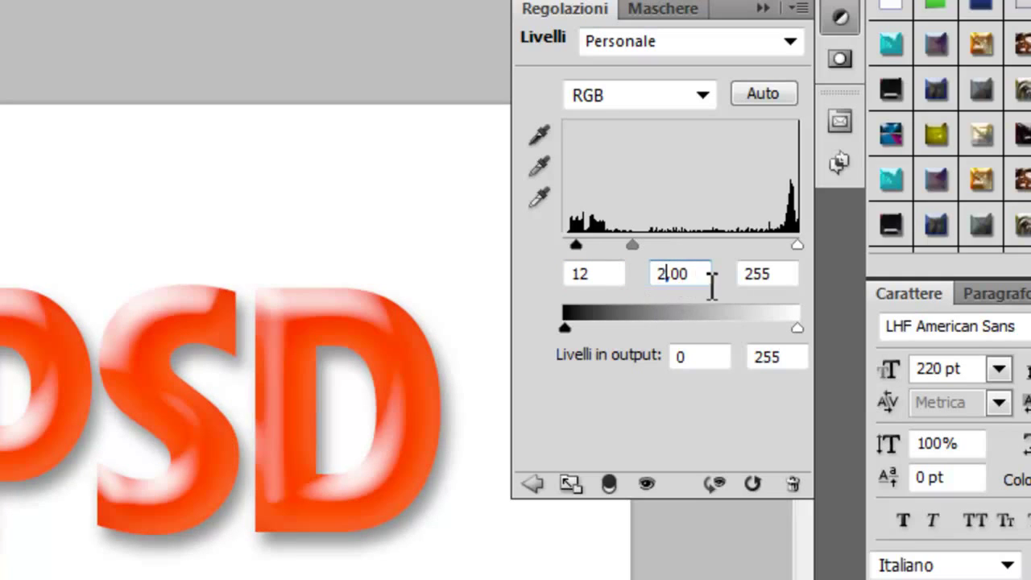
pyautogui.moveTo(757, 274); pyautogui.dragTo(792, 273)
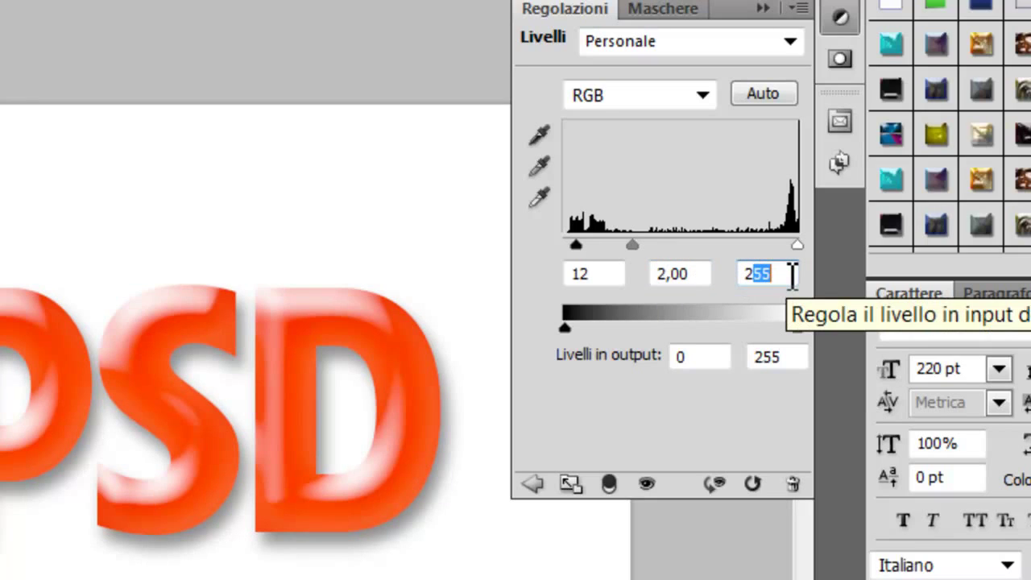
pyautogui.write('22')
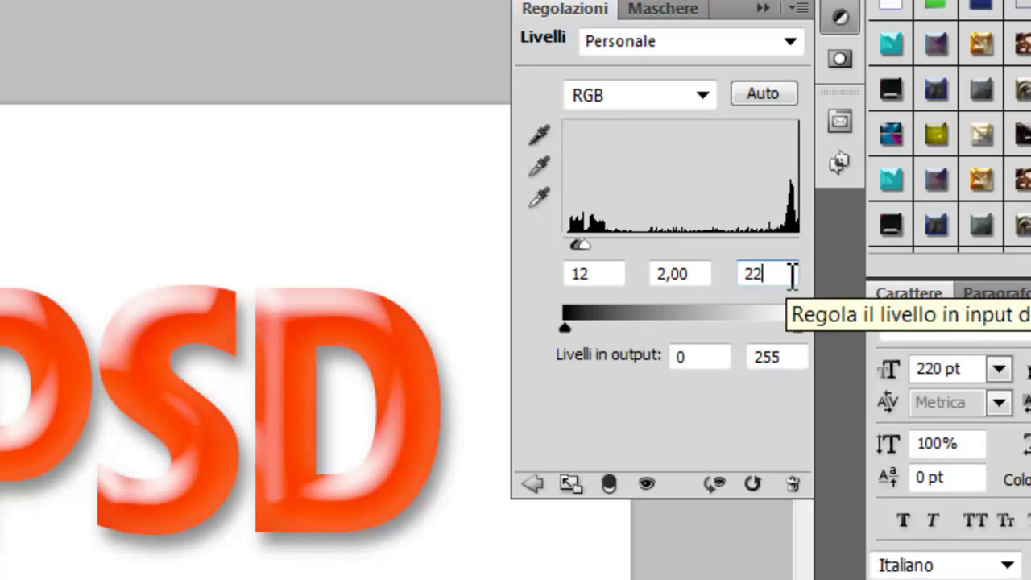
pyautogui.write('0')
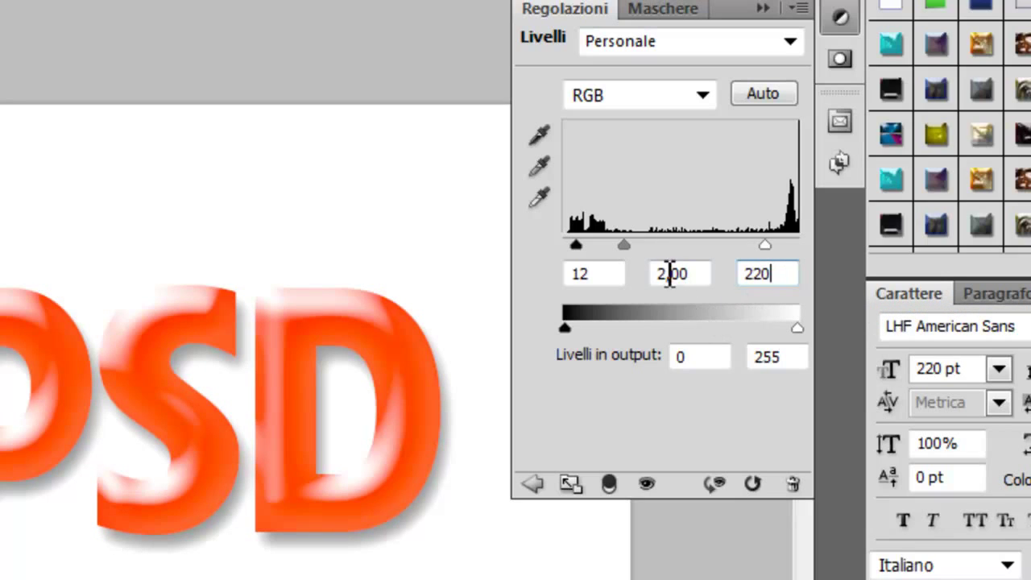
# - Refine the Levels input values to 16, 2,50 and 240, then collapse the Adjustments panel
pyautogui.moveTo(674, 274); pyautogui.dragTo(682, 274)
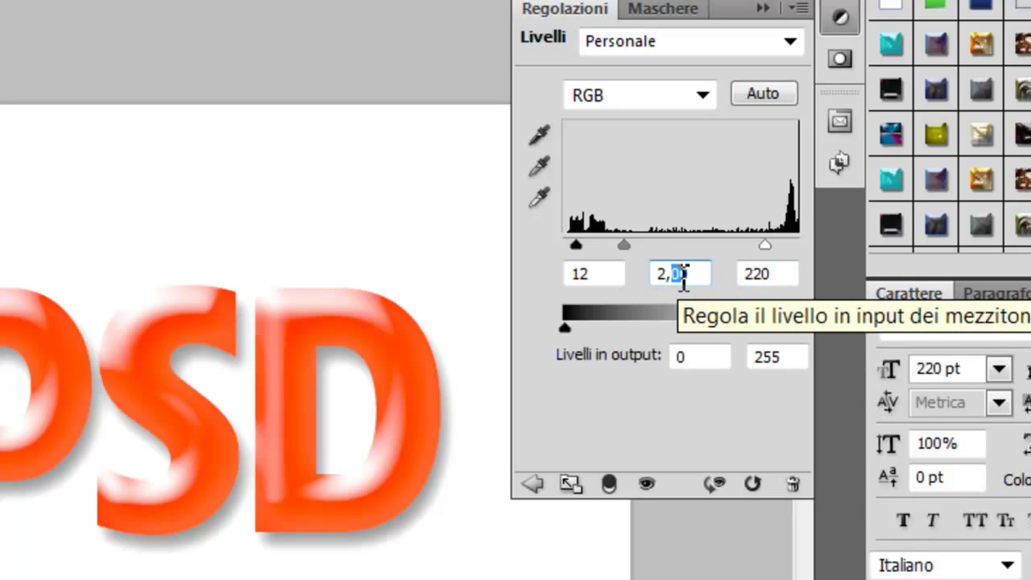
pyautogui.write('50')
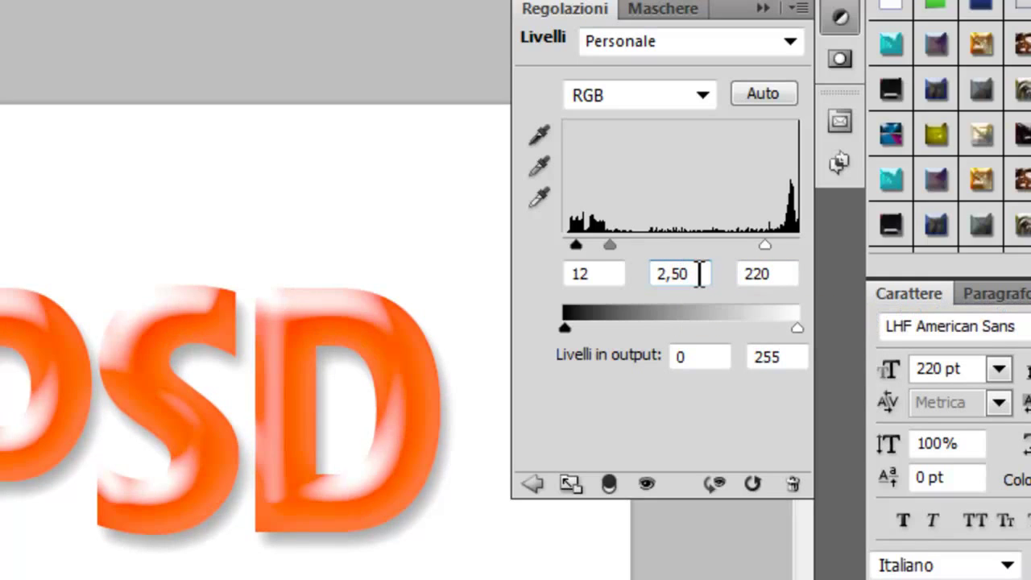
pyautogui.moveTo(593, 274); pyautogui.dragTo(574, 274)
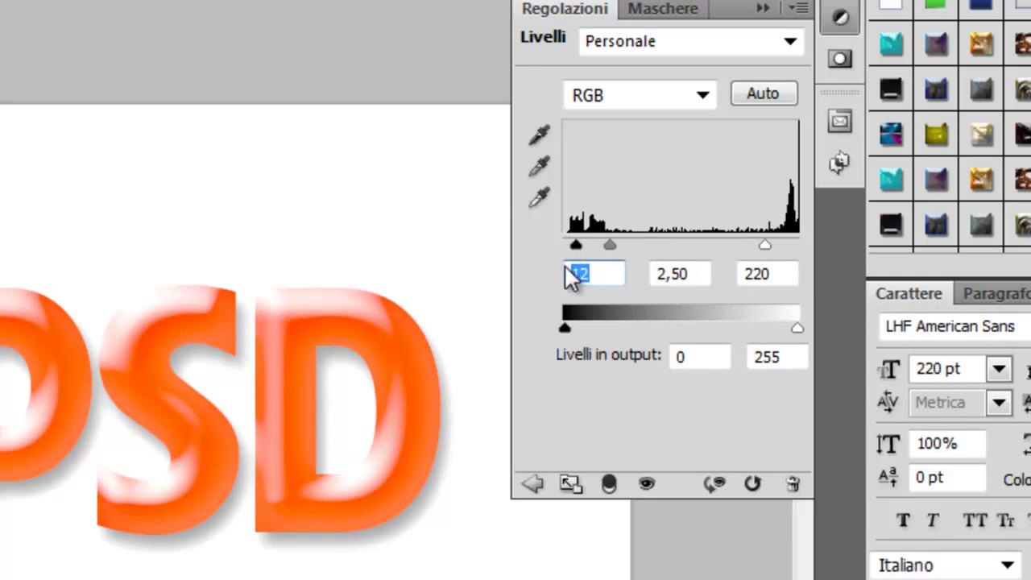
pyautogui.write('16')
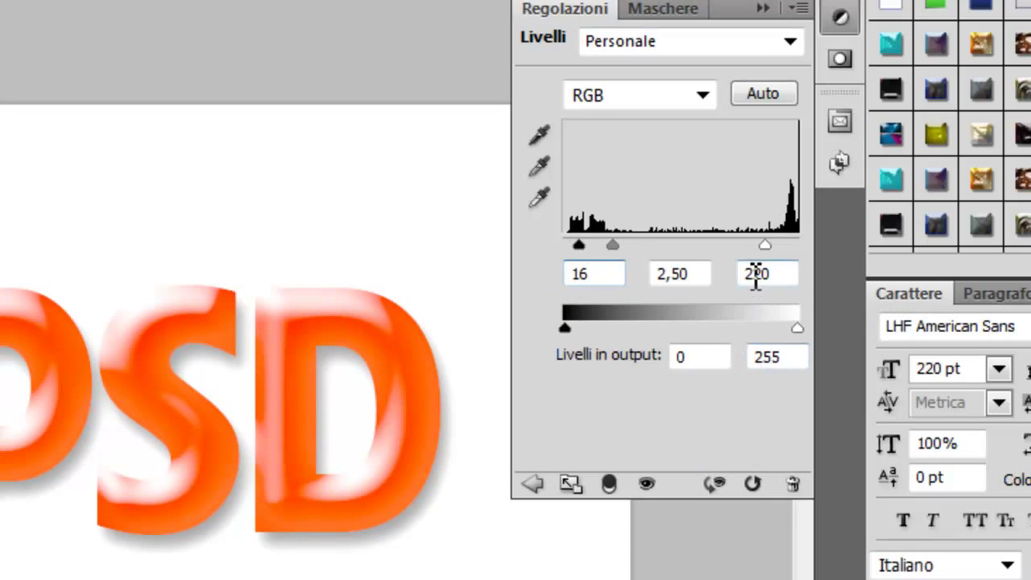
pyautogui.click(758, 274)
pyautogui.moveTo(758, 274); pyautogui.dragTo(751, 274)
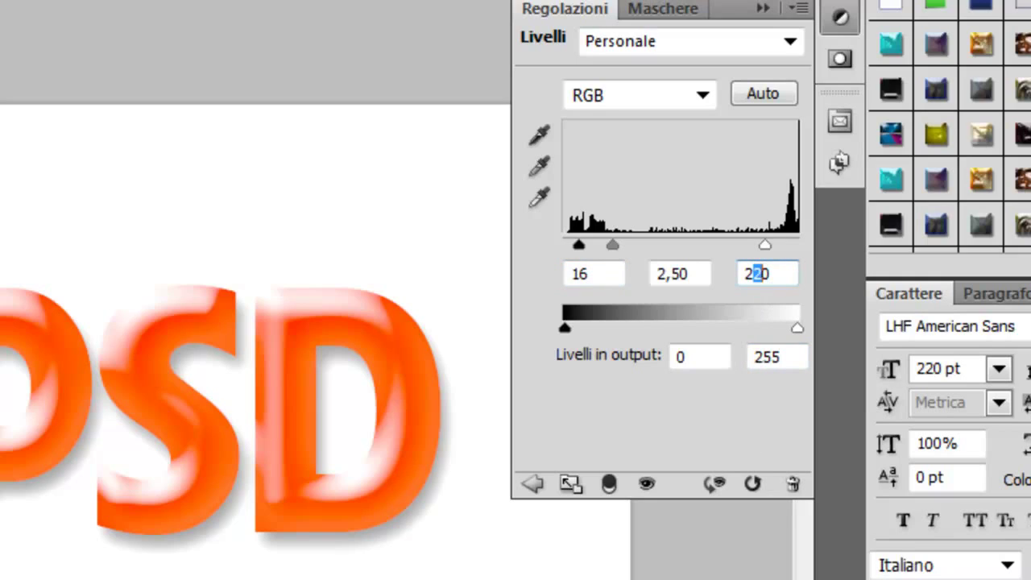
pyautogui.write('3')
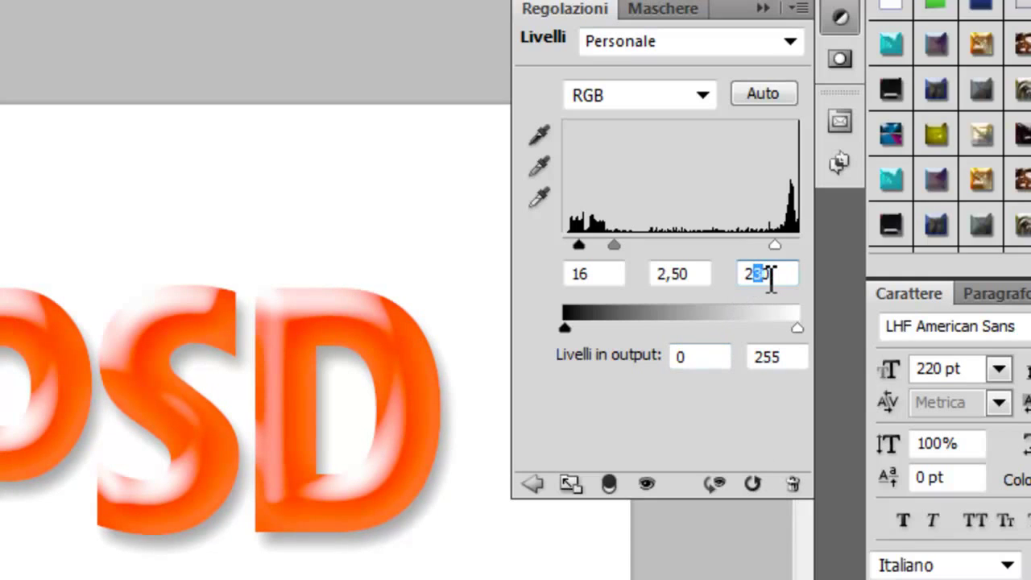
pyautogui.write('40')
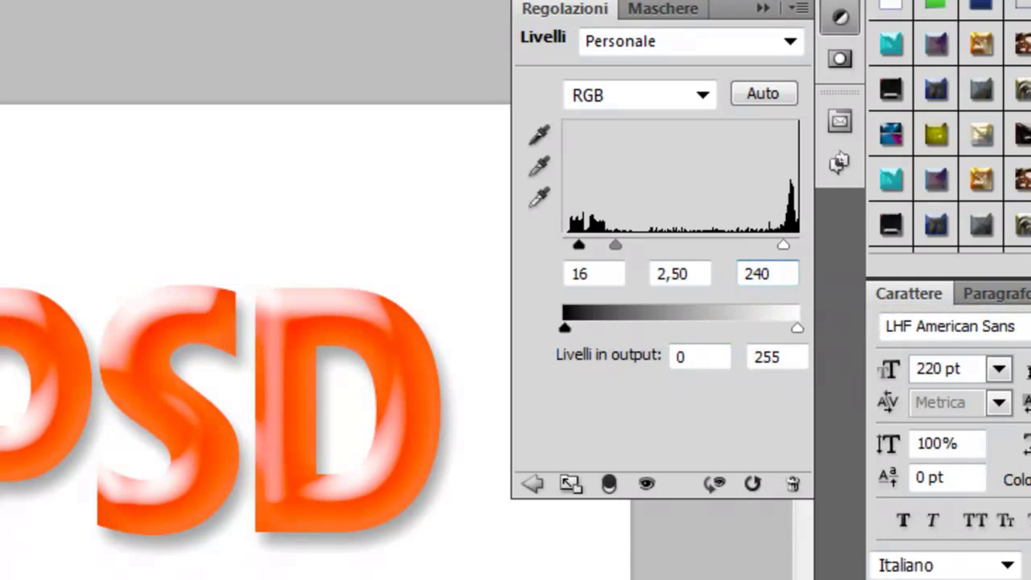
pyautogui.click(762, 9)
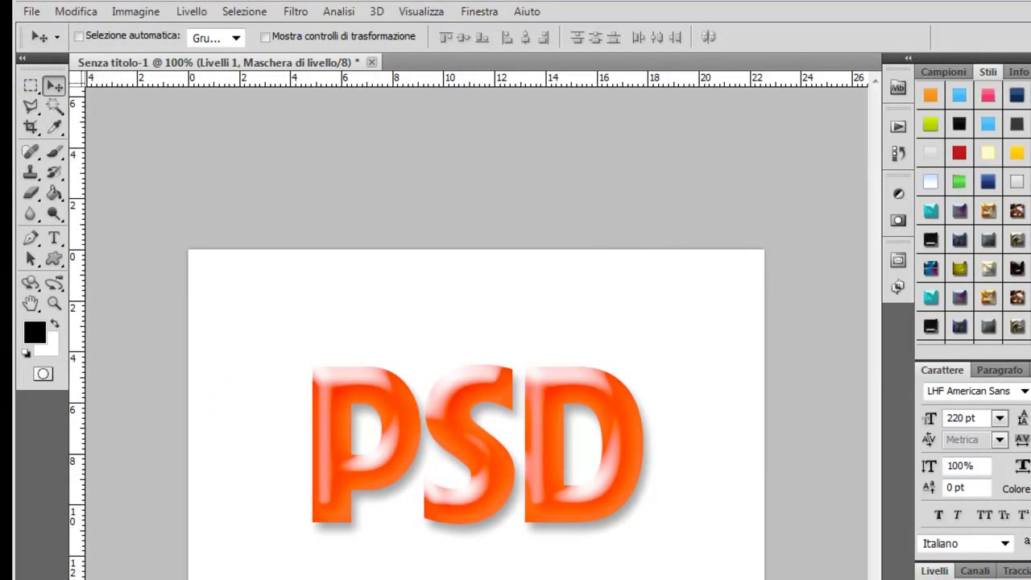
# - Add a new empty layer and draw a rectangular selection around the PSD text
pyautogui.hotkey('ctrl', '2')
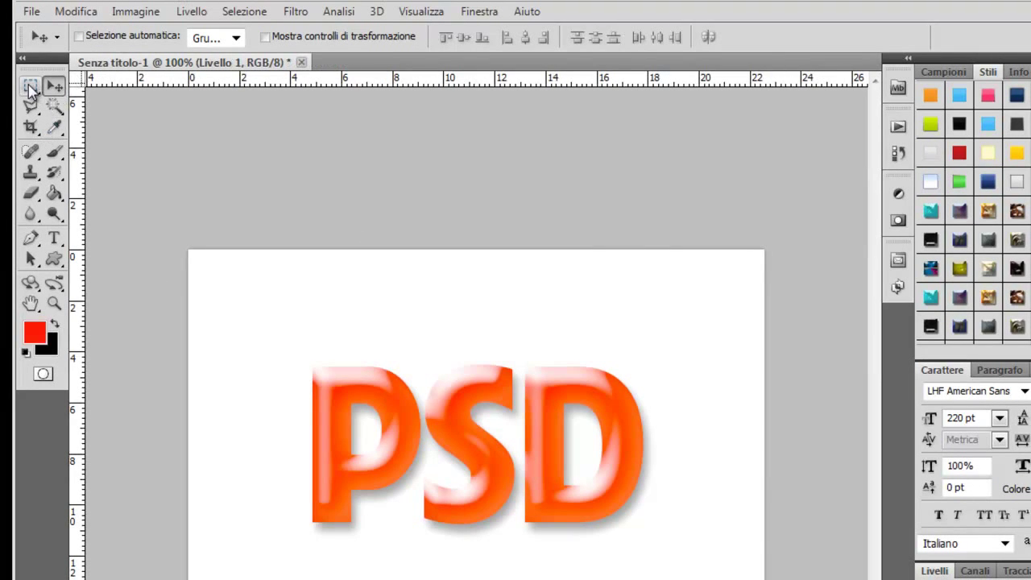
pyautogui.click(30, 86)
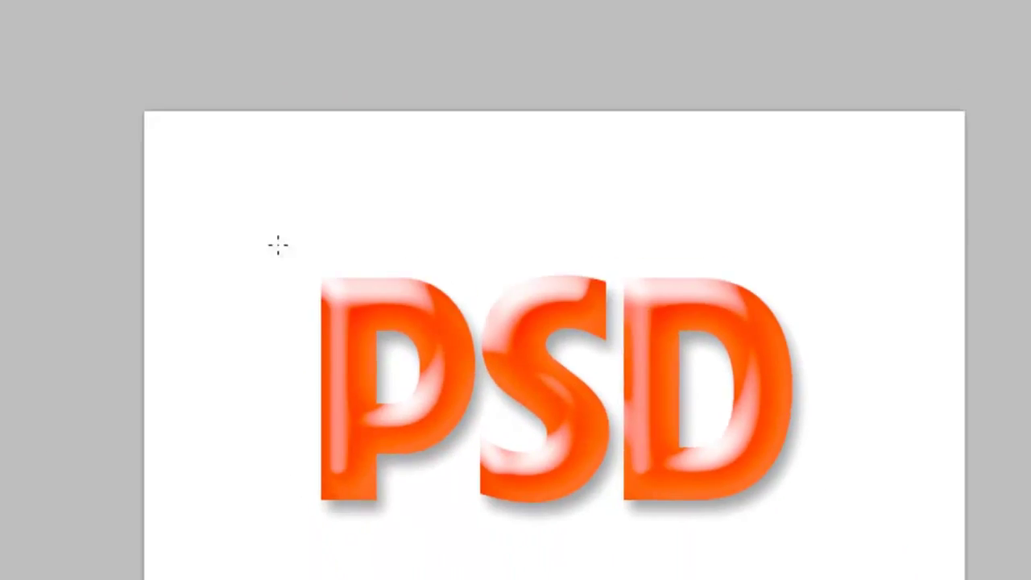
pyautogui.moveTo(220, 130); pyautogui.dragTo(771, 451)
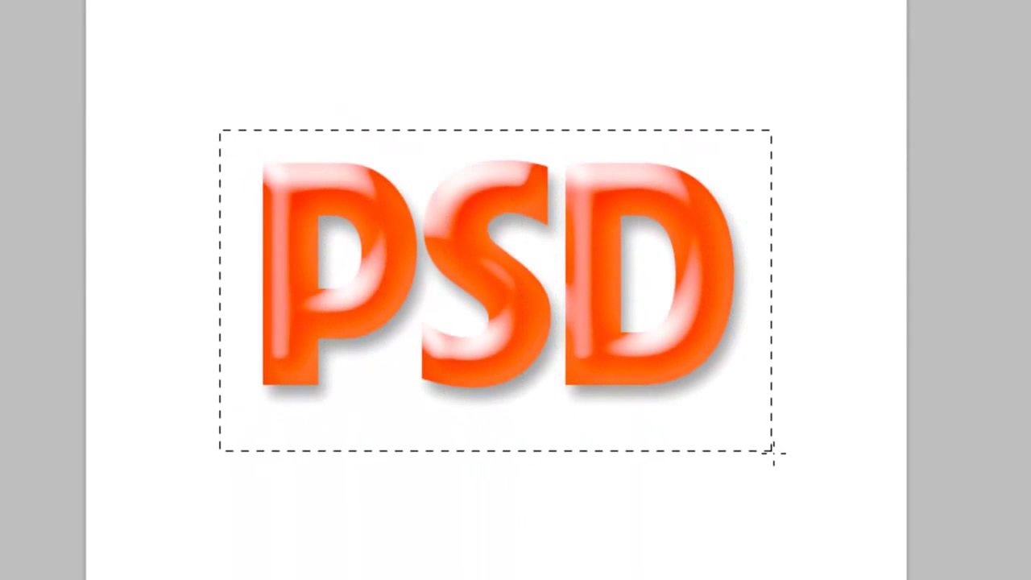
pyautogui.hotkey('ctrl', 'd')
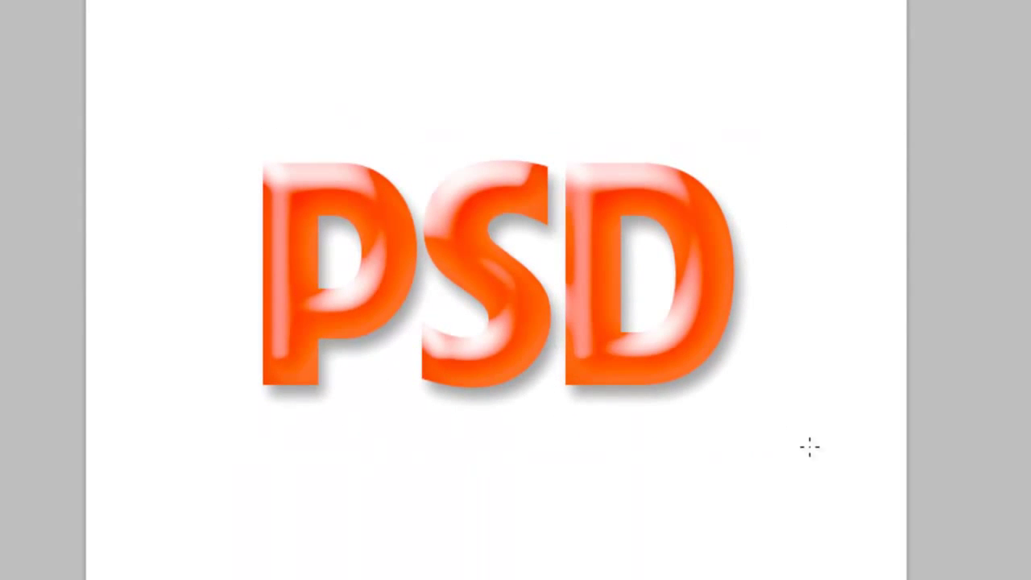
pyautogui.hotkey('ctrl', 'z')
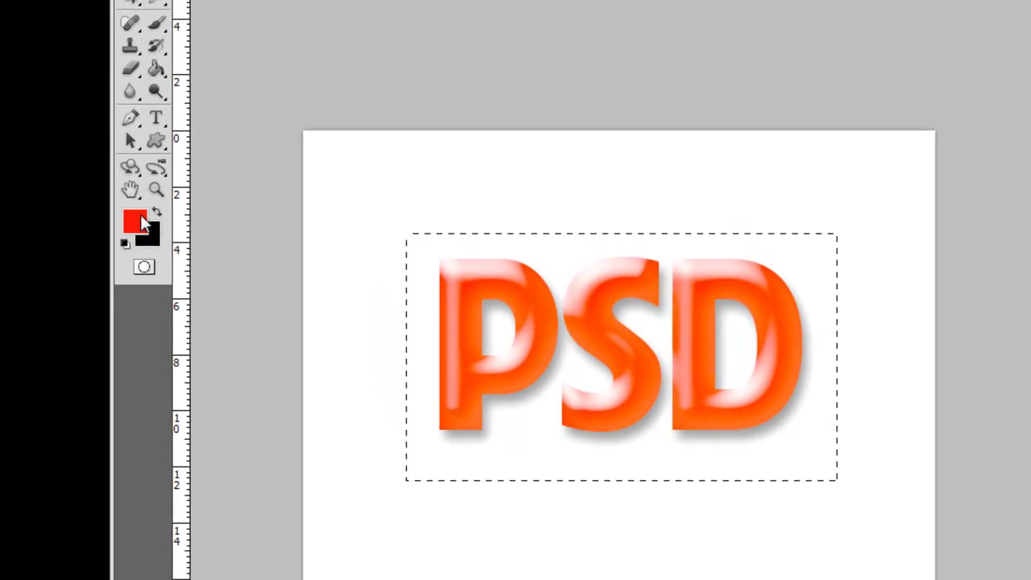
# - Set the foreground colour to blue #2089b0 for filling the rectangle on Livello 1
pyautogui.click(137, 219)
pyautogui.click(769, 153)
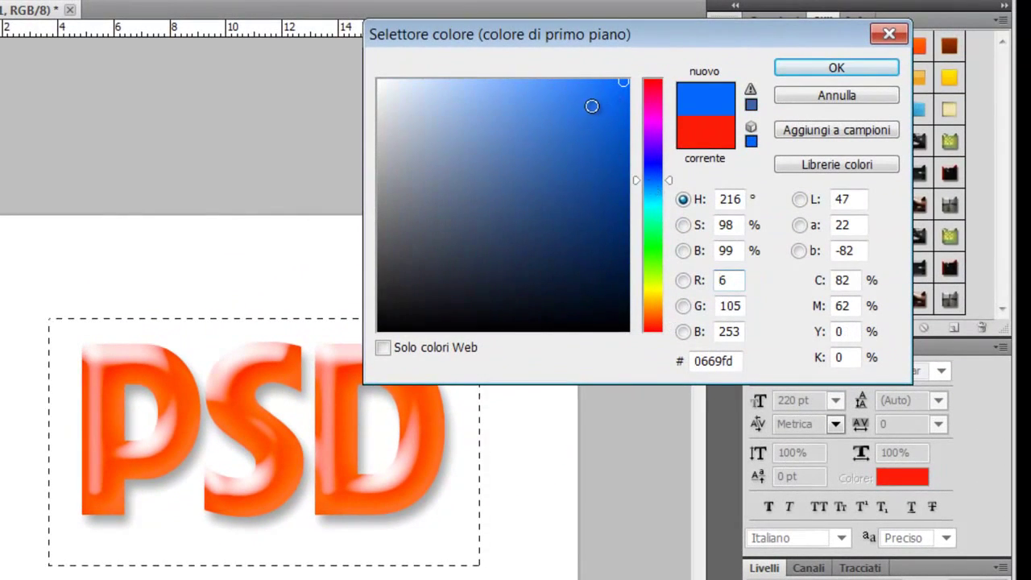
pyautogui.moveTo(654, 184); pyautogui.dragTo(652, 194)
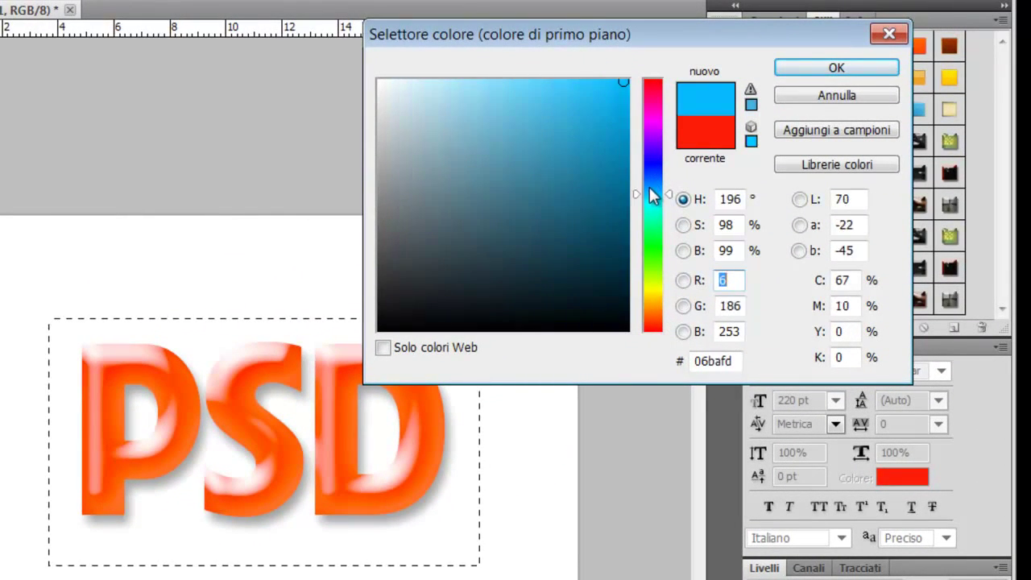
pyautogui.click(583, 158)
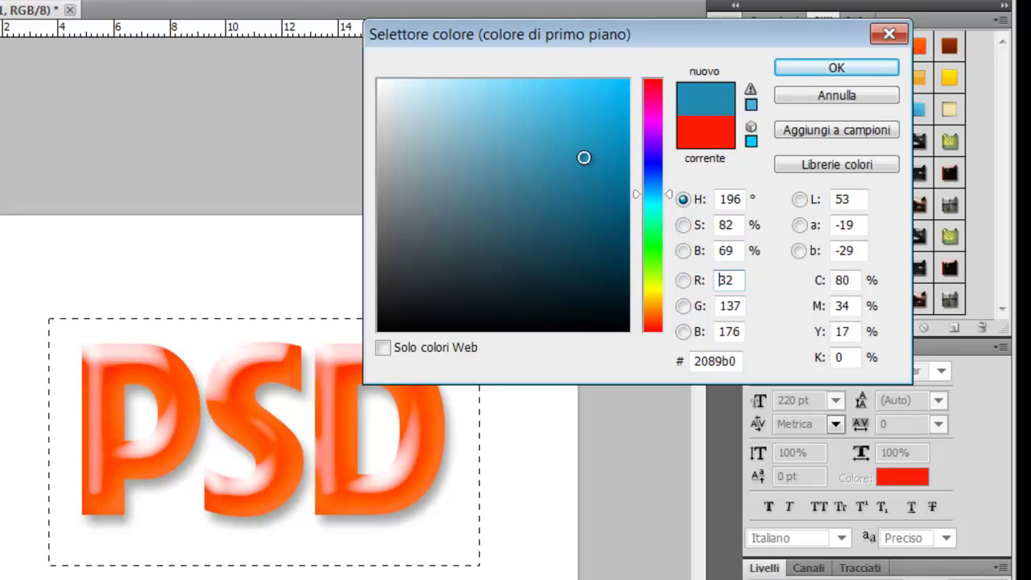
pyautogui.click(813, 68)
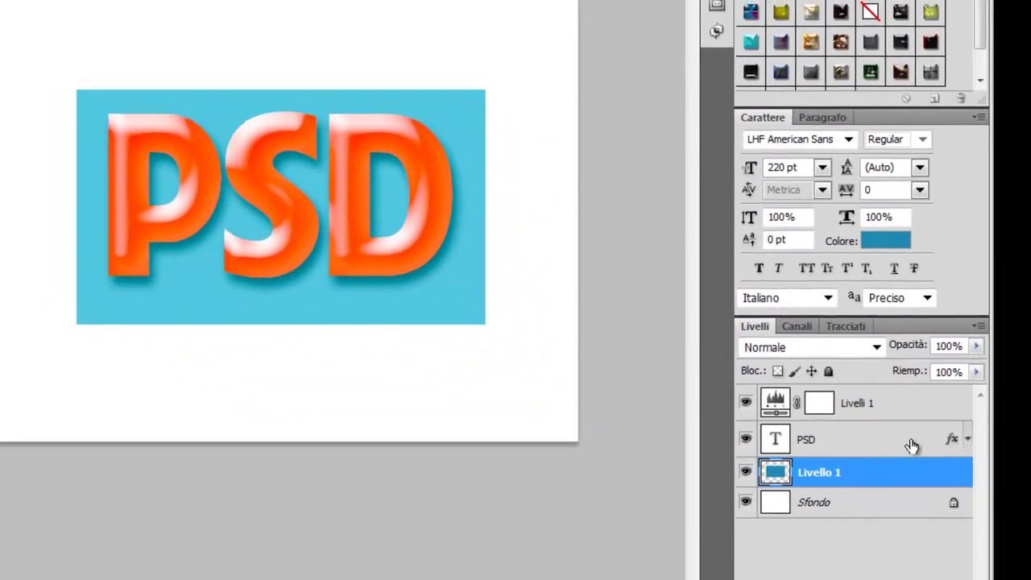
# - Copy the PSD text layer's style and paste it onto Livello 1's blue rectangle
pyautogui.click(1006, 524)
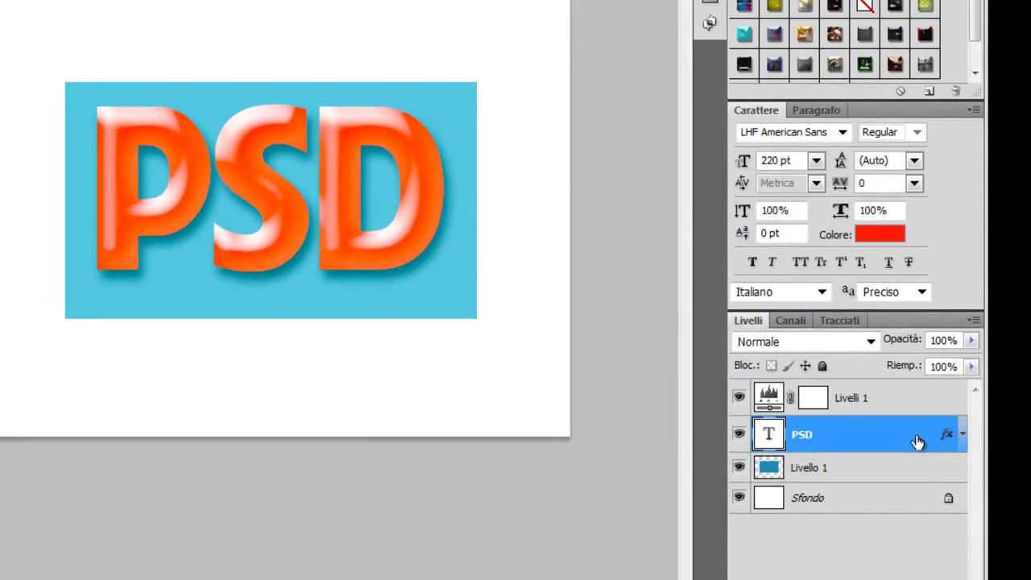
pyautogui.rightClick(915, 442)
pyautogui.click(801, 374)
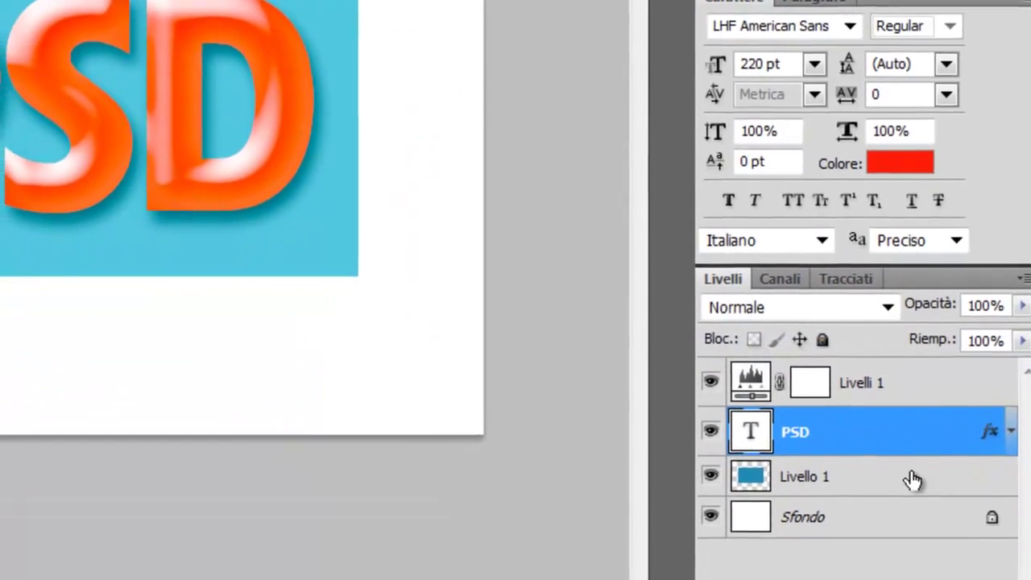
pyautogui.click(870, 561)
pyautogui.rightClick(869, 561)
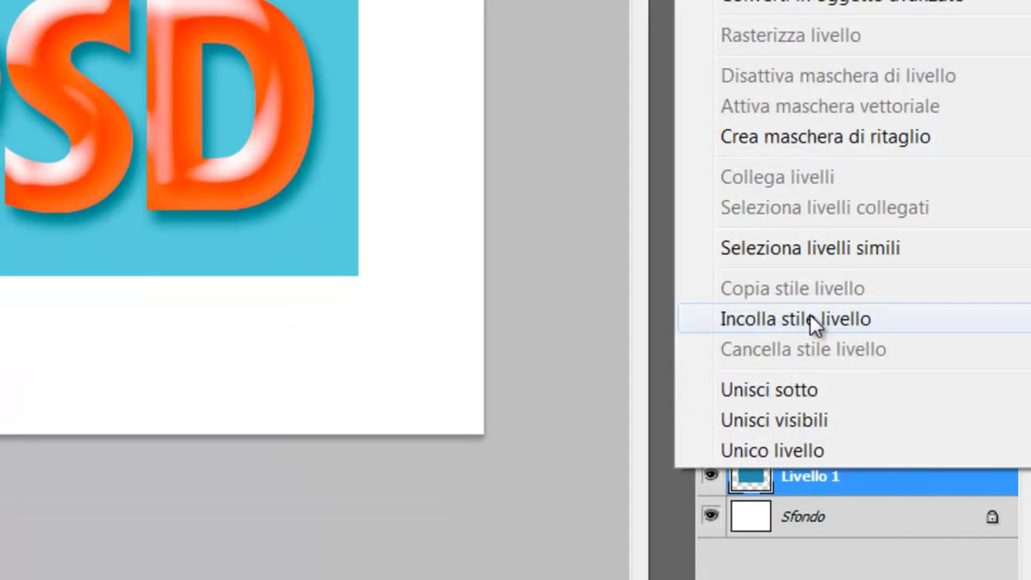
pyautogui.click(809, 318)
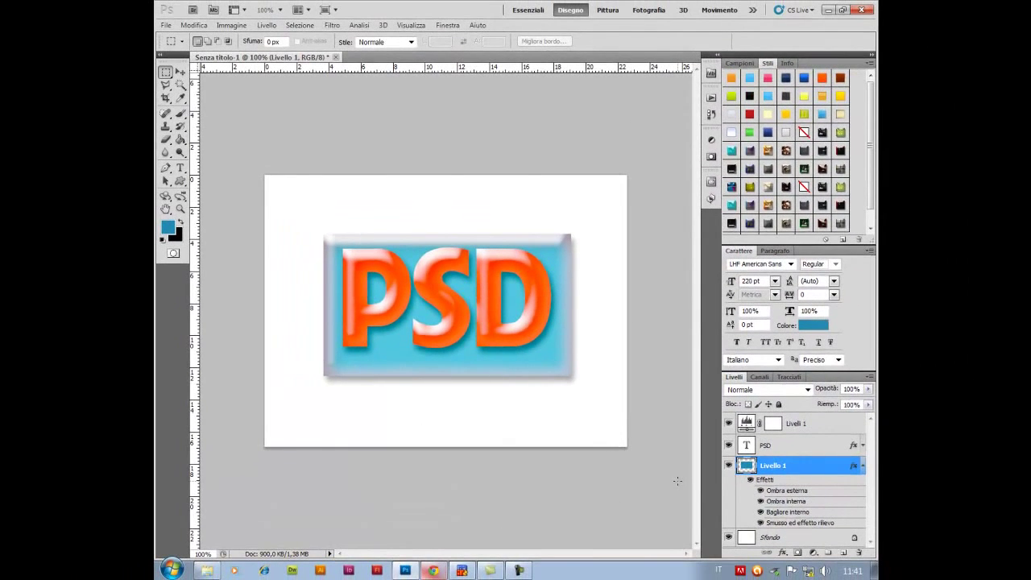
# - Select the PSD text and adjustment layers together and switch to the Move tool
pyautogui.click(794, 447)
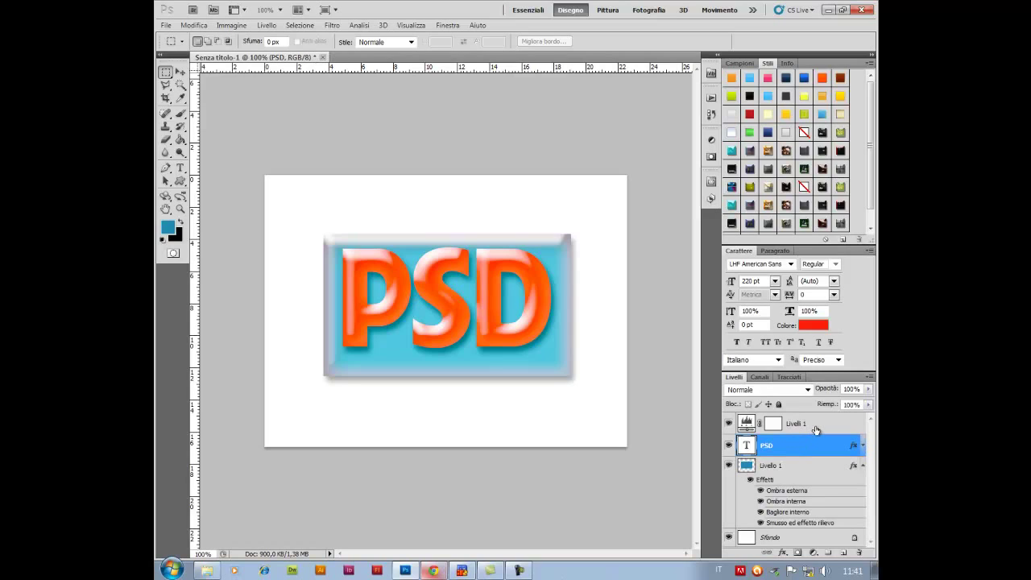
pyautogui.keyDown('shift'); pyautogui.click(815, 429); pyautogui.keyUp('shift')
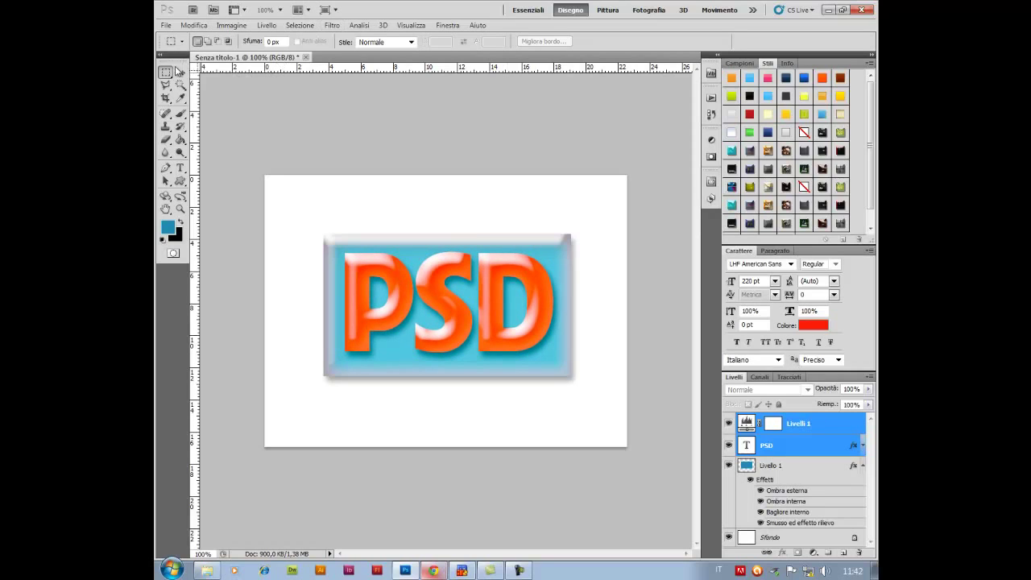
pyautogui.click(180, 72)
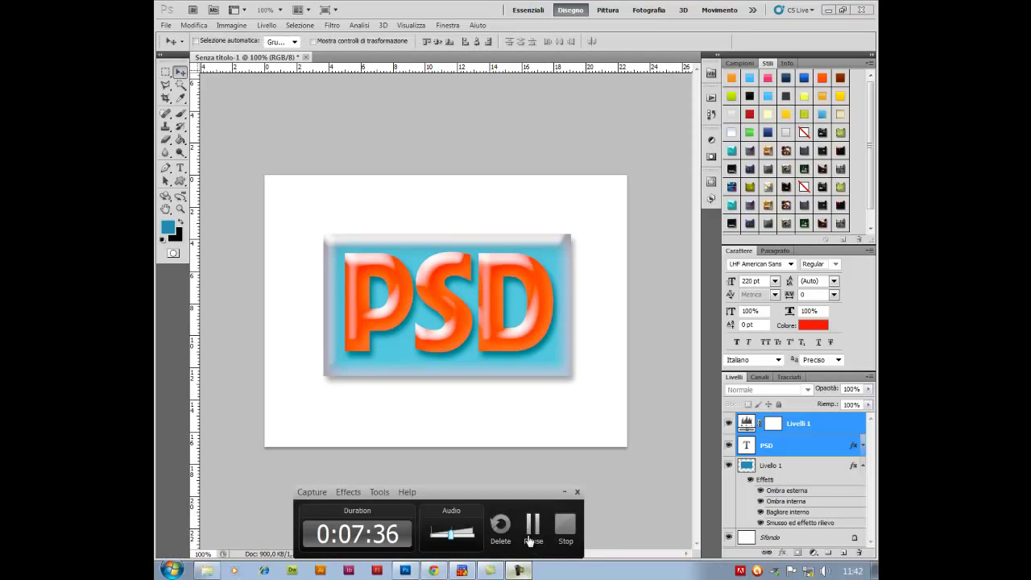
# - Collapse the layers' effect lists and draw a 14 pt text box below the blue panel
pyautogui.click(862, 448)
pyautogui.click(863, 447)
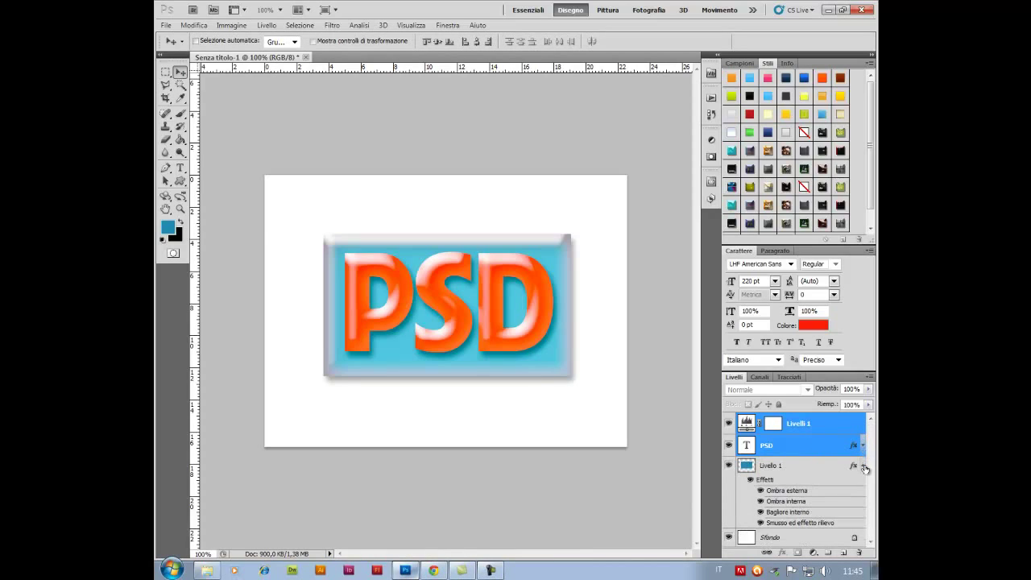
pyautogui.click(863, 466)
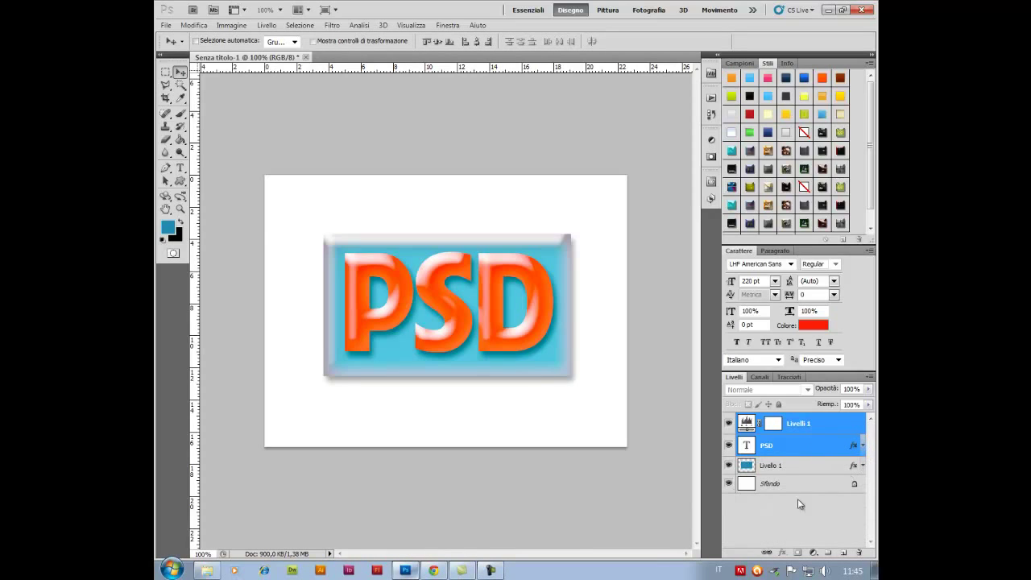
pyautogui.click(180, 168)
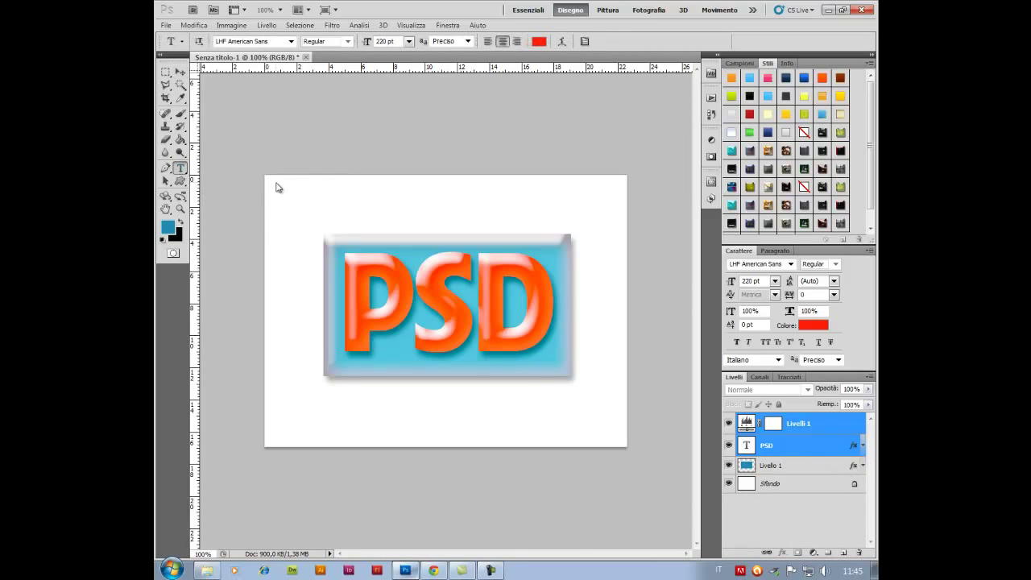
pyautogui.moveTo(328, 420); pyautogui.dragTo(581, 414)
pyautogui.click(409, 42)
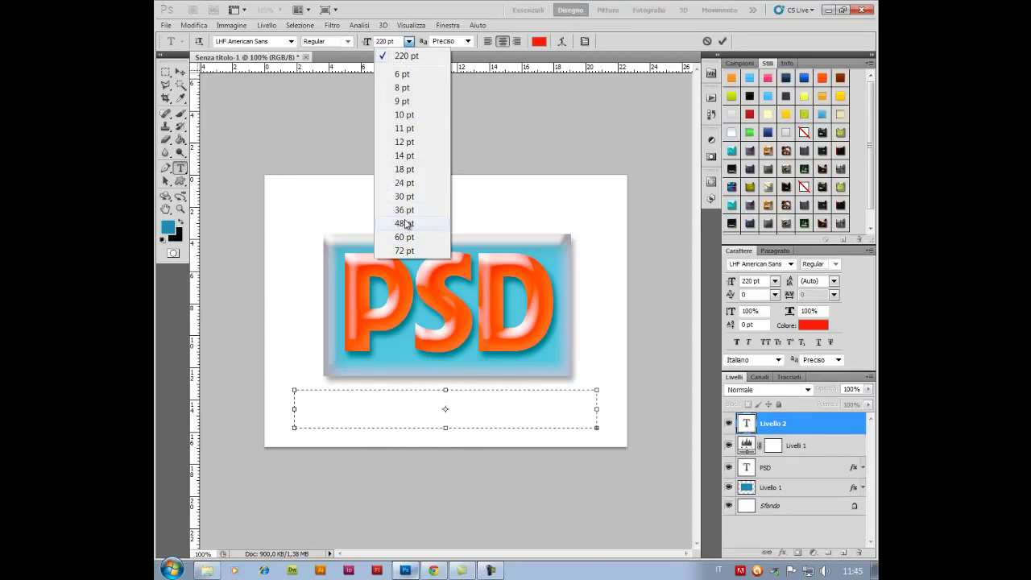
pyautogui.click(409, 156)
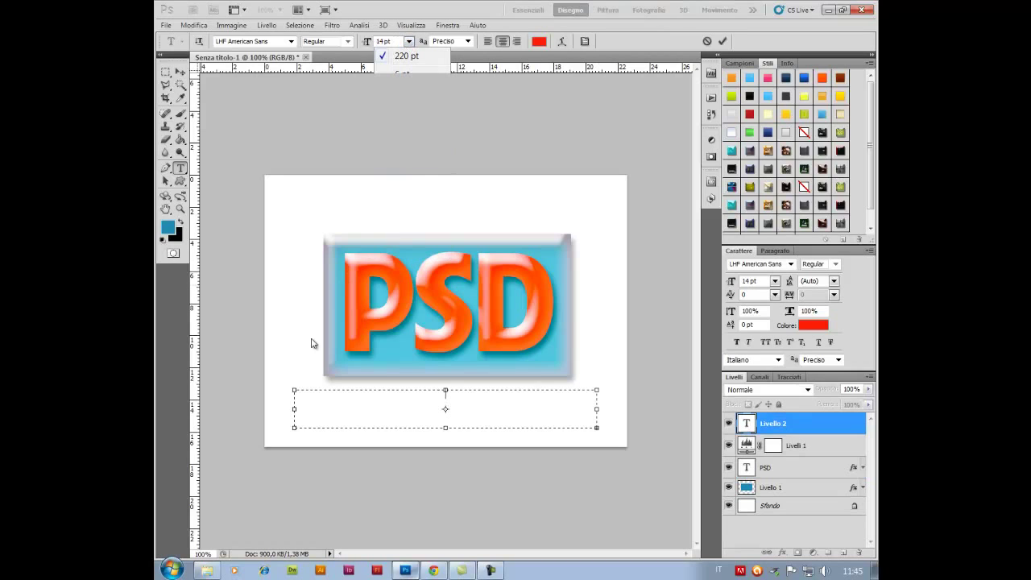
# - Paste the web address, widen its letter spacing, stretch the box to full width and commit
pyautogui.rightClick(454, 409)
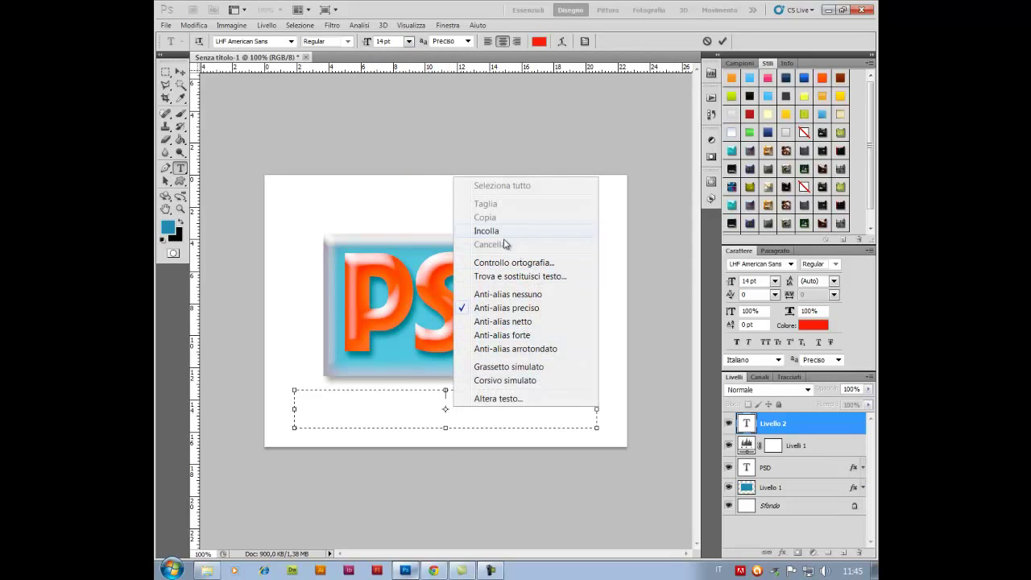
pyautogui.press('Escape')
pyautogui.write('http://biancovb.wix.com/enzobiancographic')
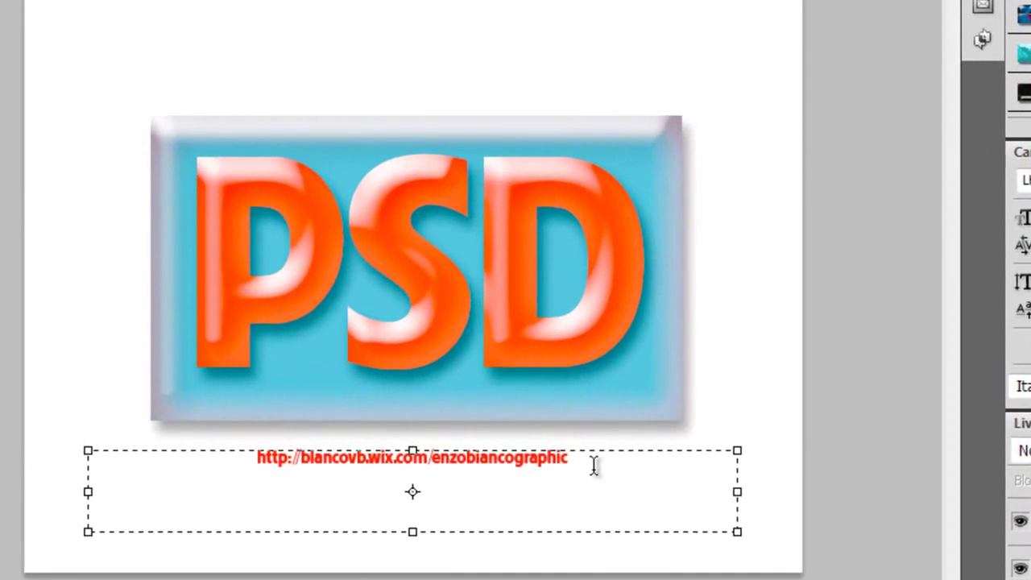
pyautogui.moveTo(529, 396); pyautogui.dragTo(406, 383)
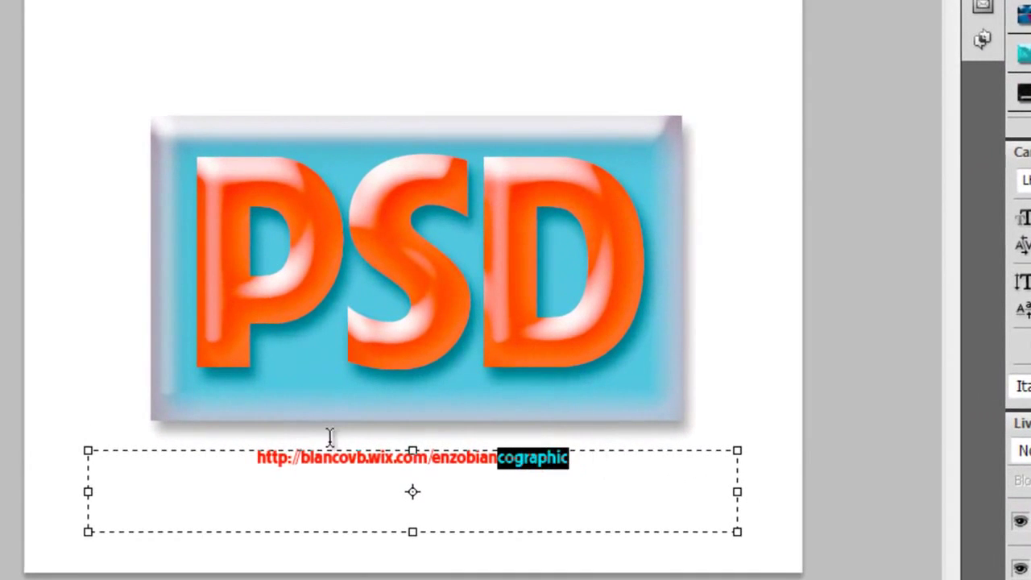
pyautogui.moveTo(329, 438); pyautogui.dragTo(185, 432)
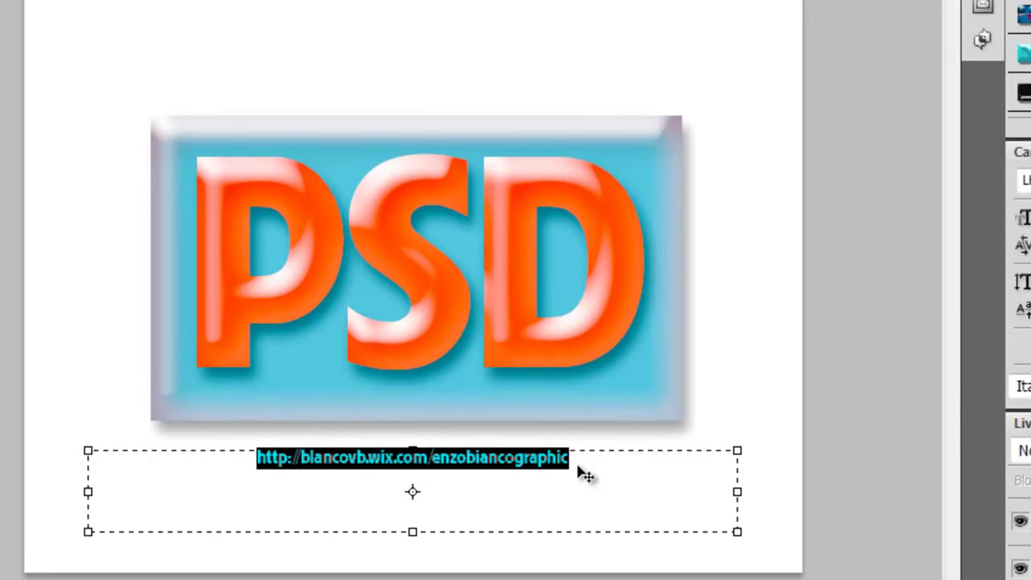
pyautogui.hotkey('alt', 'Right')
pyautogui.hotkey('alt', 'Right')
pyautogui.hotkey('alt', 'Right')
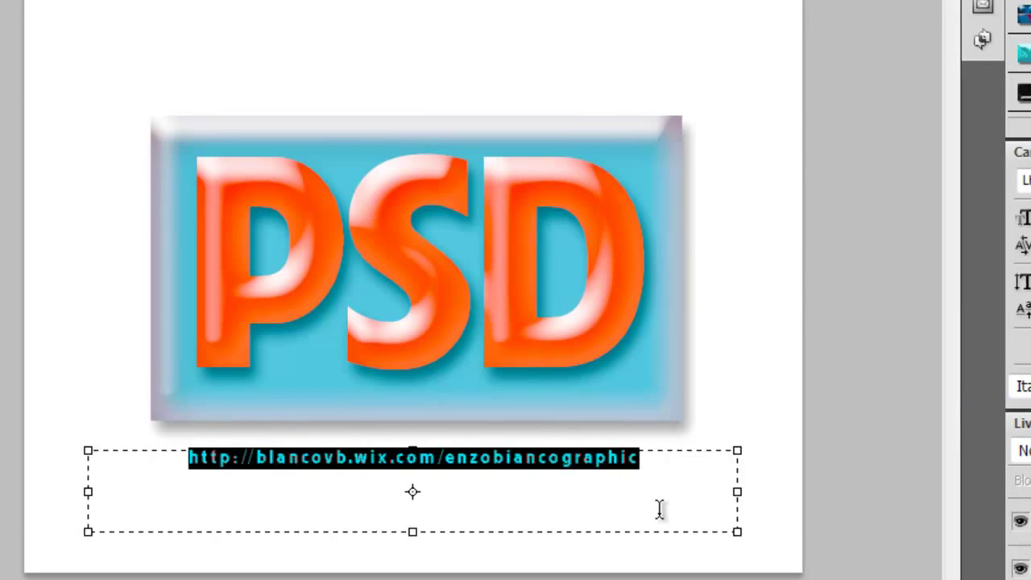
pyautogui.moveTo(737, 491); pyautogui.dragTo(802, 492)
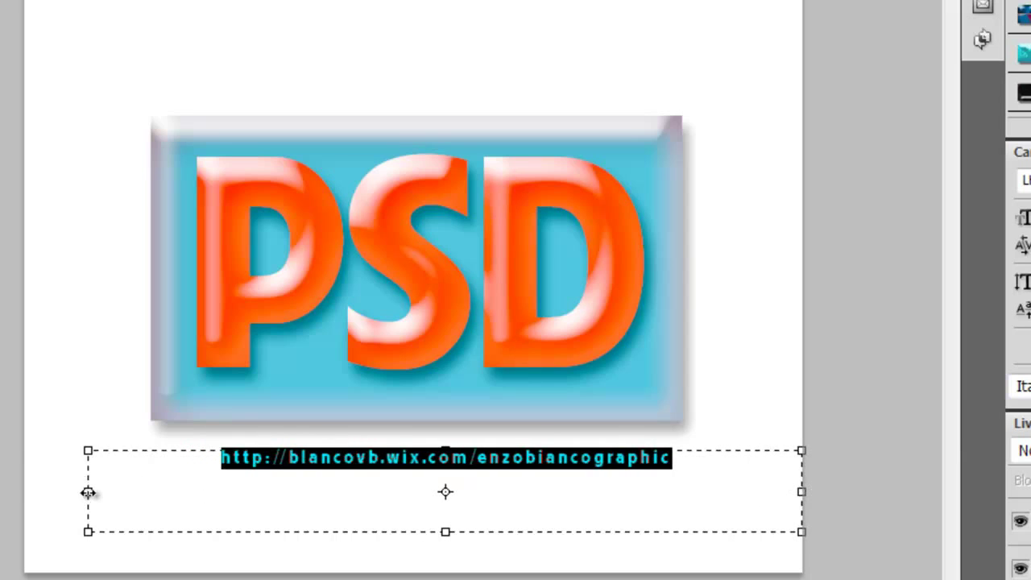
pyautogui.moveTo(88, 492); pyautogui.dragTo(25, 491)
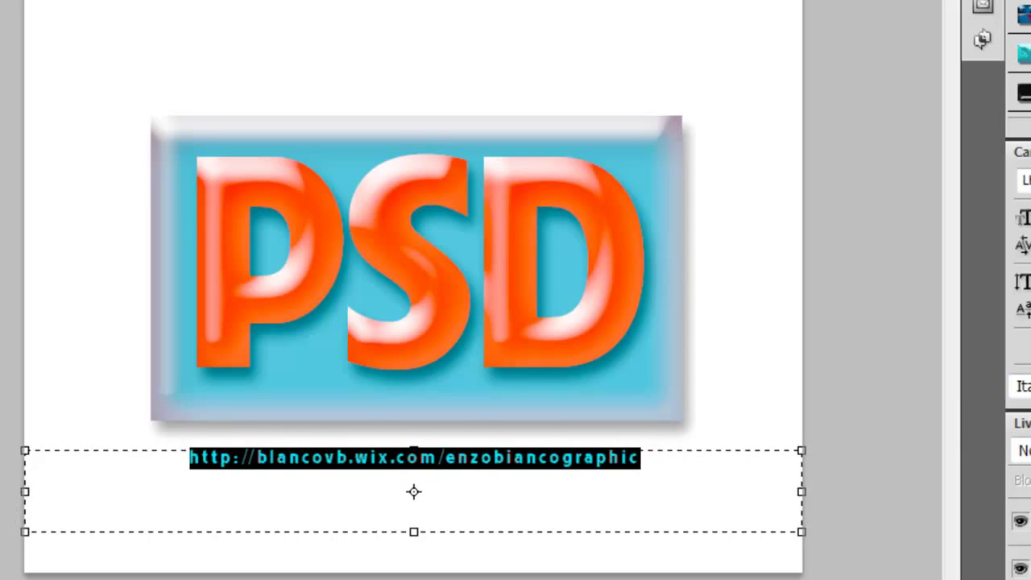
pyautogui.hotkey('ctrl', 'Return')
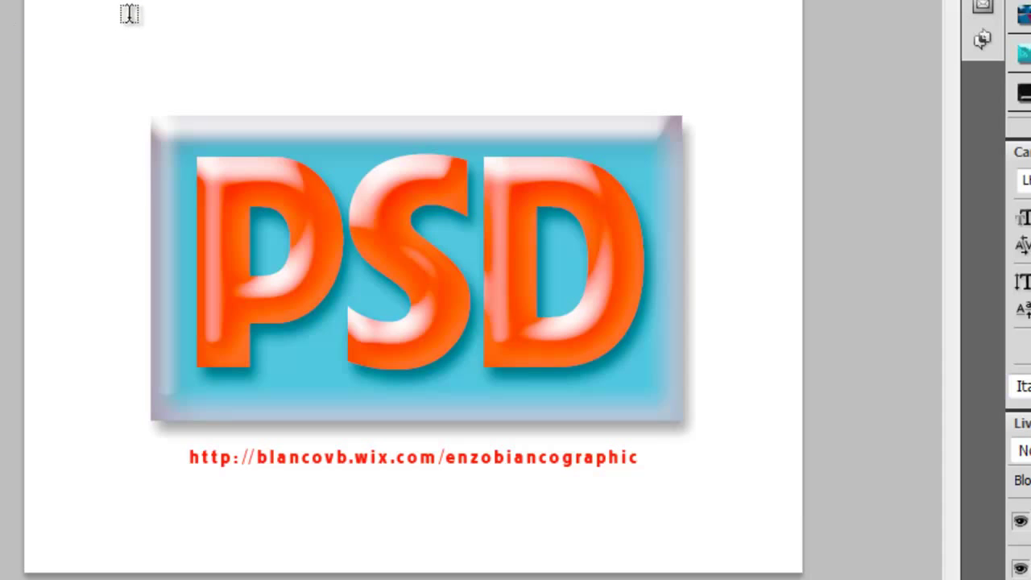
# - Paste the web address into a full-width text box at the top, then move it down above the panel
pyautogui.moveTo(129, 13)
pyautogui.mouseDown()
pyautogui.moveTo(364, 85)
pyautogui.moveTo(704, 90)
pyautogui.mouseUp()
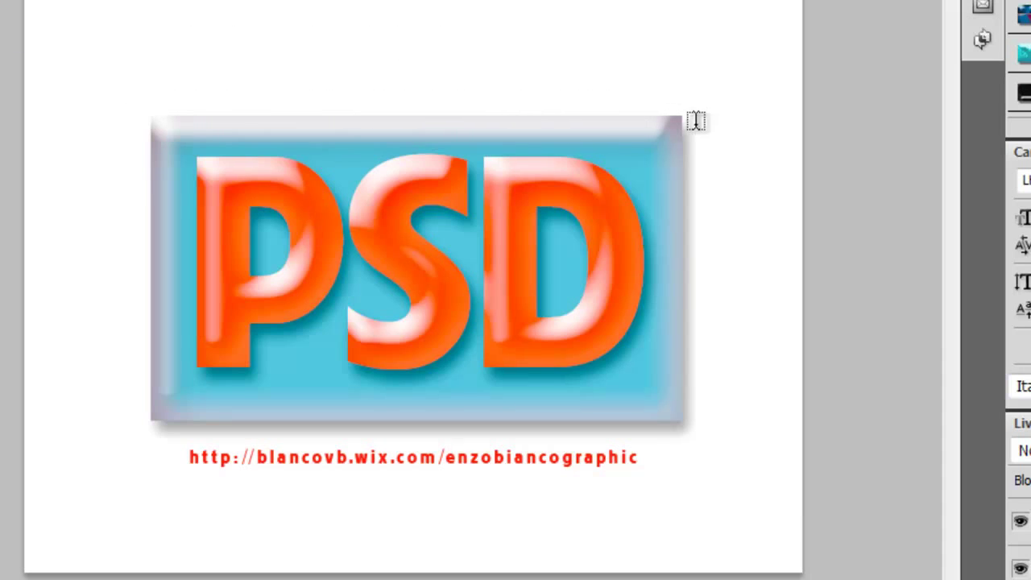
pyautogui.click(339, 51)
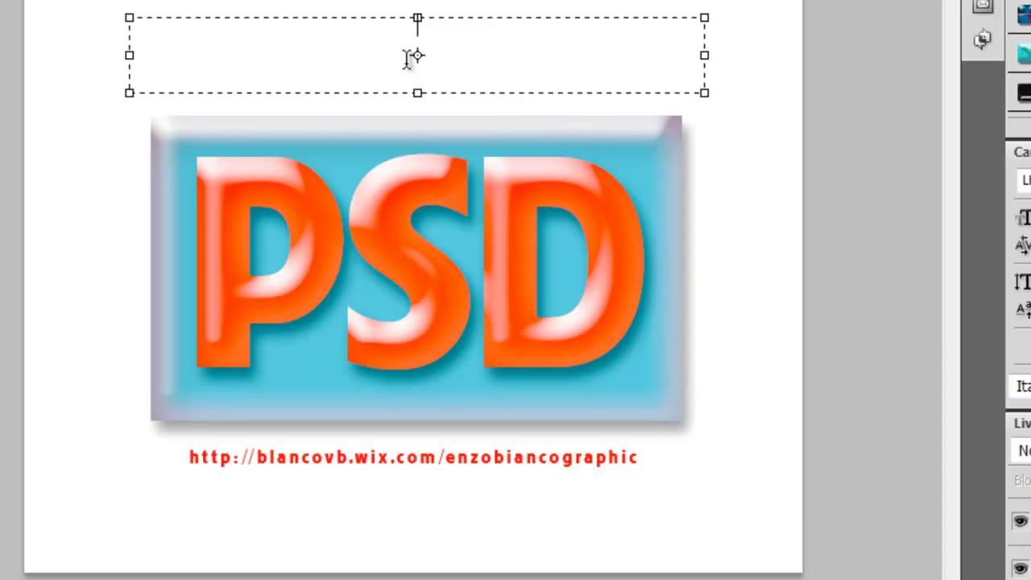
pyautogui.rightClick(434, 51)
pyautogui.click(534, 170)
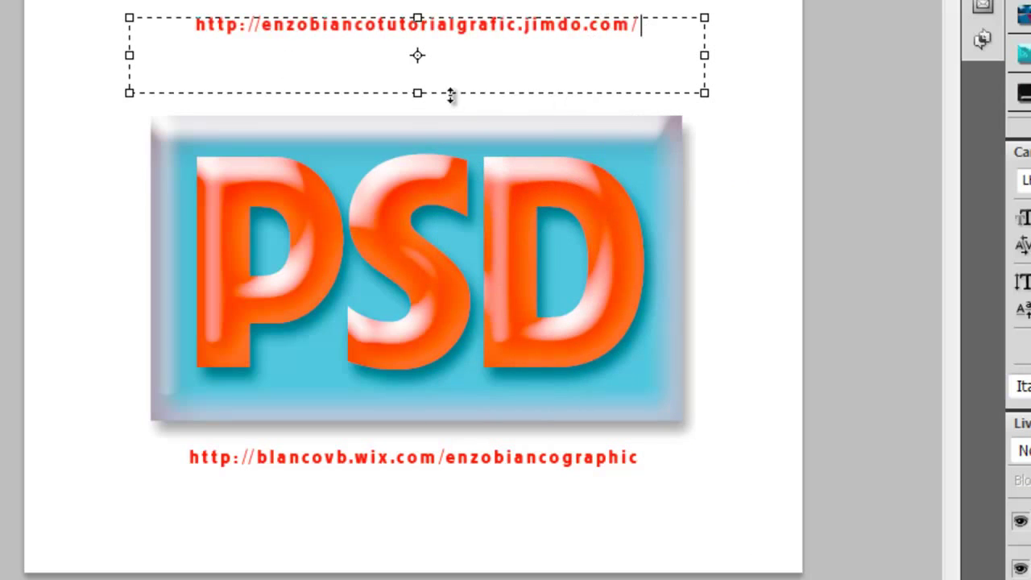
pyautogui.moveTo(129, 57)
pyautogui.mouseDown()
pyautogui.moveTo(7, 51)
pyautogui.moveTo(25, 55)
pyautogui.mouseUp()
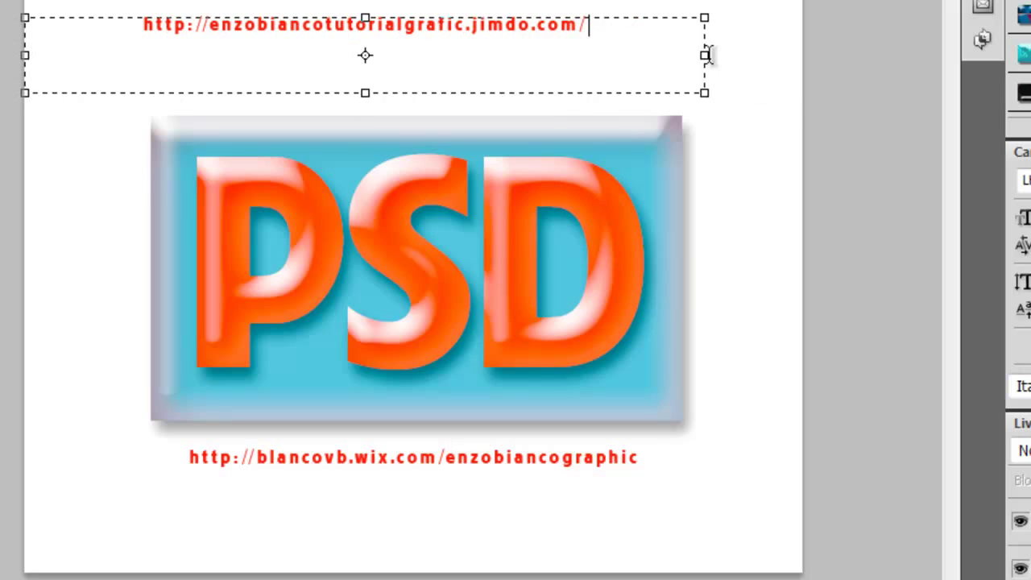
pyautogui.moveTo(707, 57); pyautogui.dragTo(805, 57)
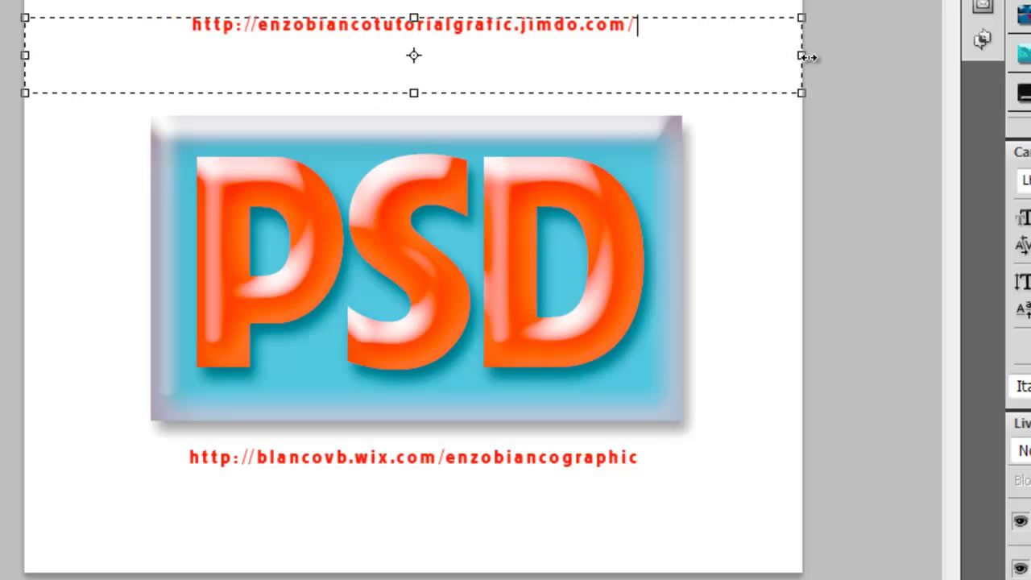
pyautogui.press('Return')
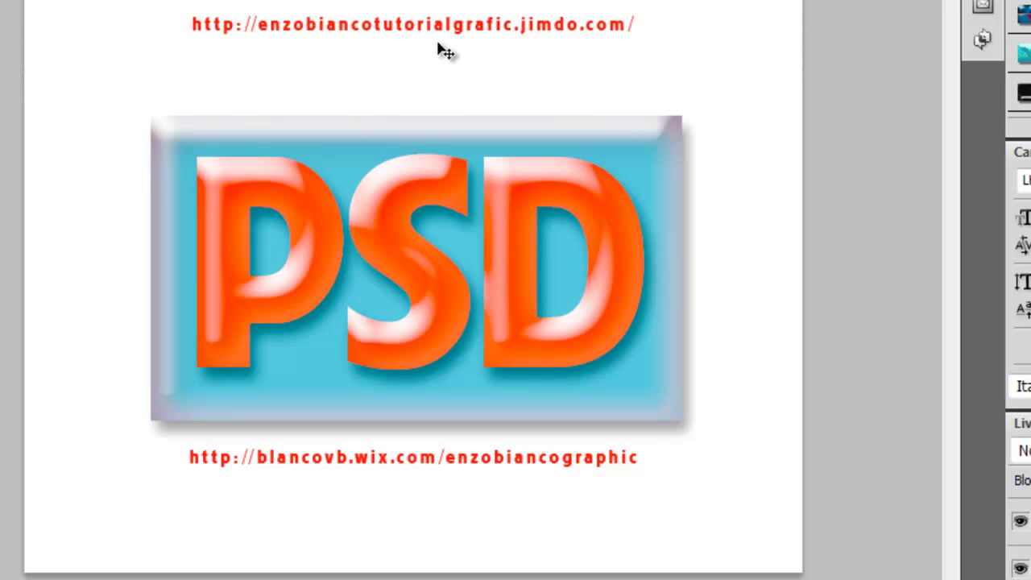
pyautogui.moveTo(443, 51); pyautogui.dragTo(450, 86)
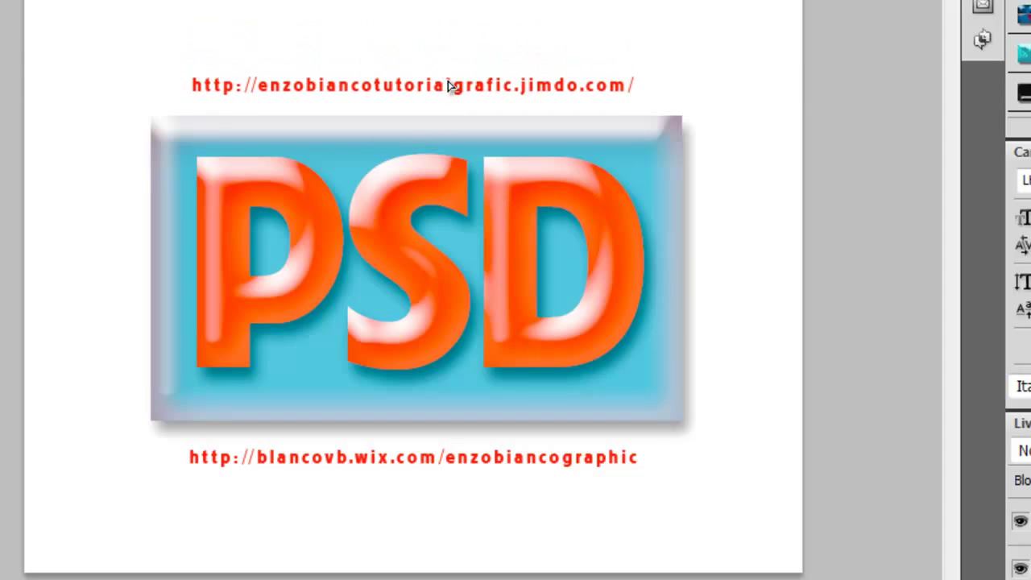